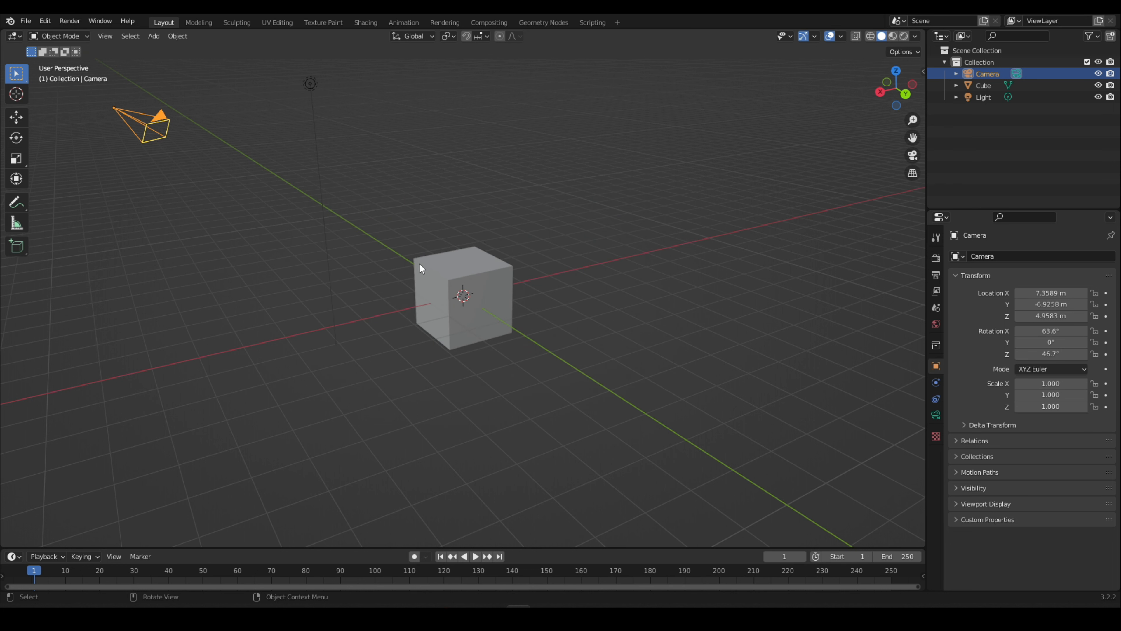
Step: Delete the camera and the light from the default scene, leaving the cube
{"action": "mouse_move", "coordinate": [493, 260]}
{"action": "middle_mouse_down"}
{"action": "mouse_move", "coordinate": [478, 250]}
{"action": "mouse_move", "coordinate": [477, 270]}
{"action": "mouse_move", "coordinate": [502, 271]}
{"action": "middle_mouse_up"}
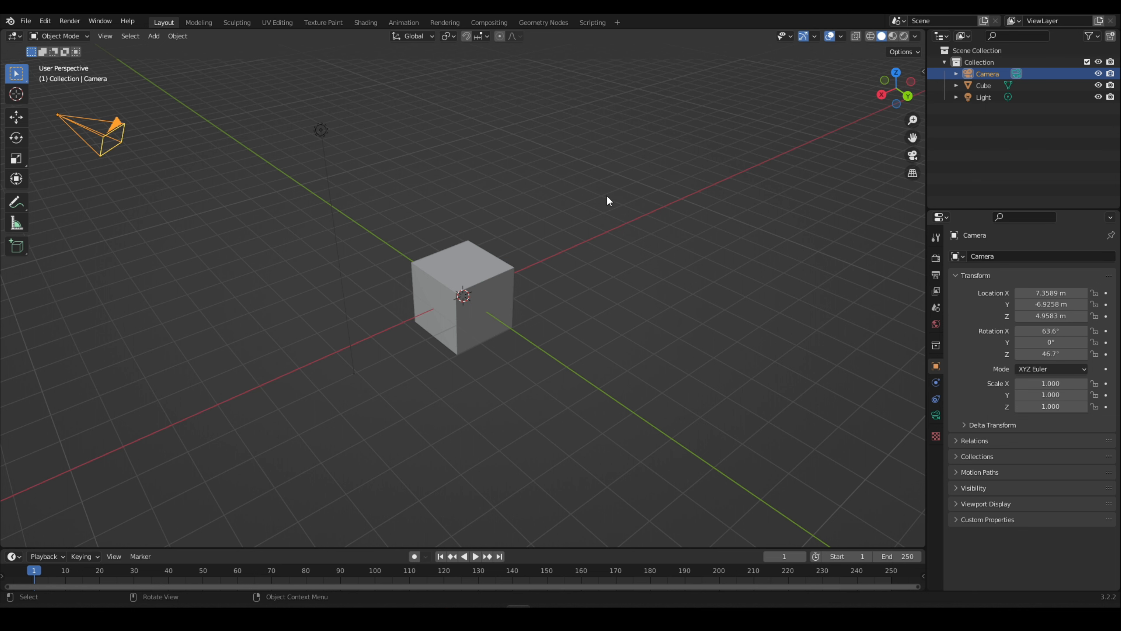
{"action": "middle_click_drag", "start_coordinate": [604, 206], "coordinate": [563, 196]}
{"action": "scroll", "coordinate": [551, 196], "scroll_direction": "down", "scroll_amount": 4}
{"action": "left_click_drag", "start_coordinate": [273, 181], "coordinate": [428, 283]}
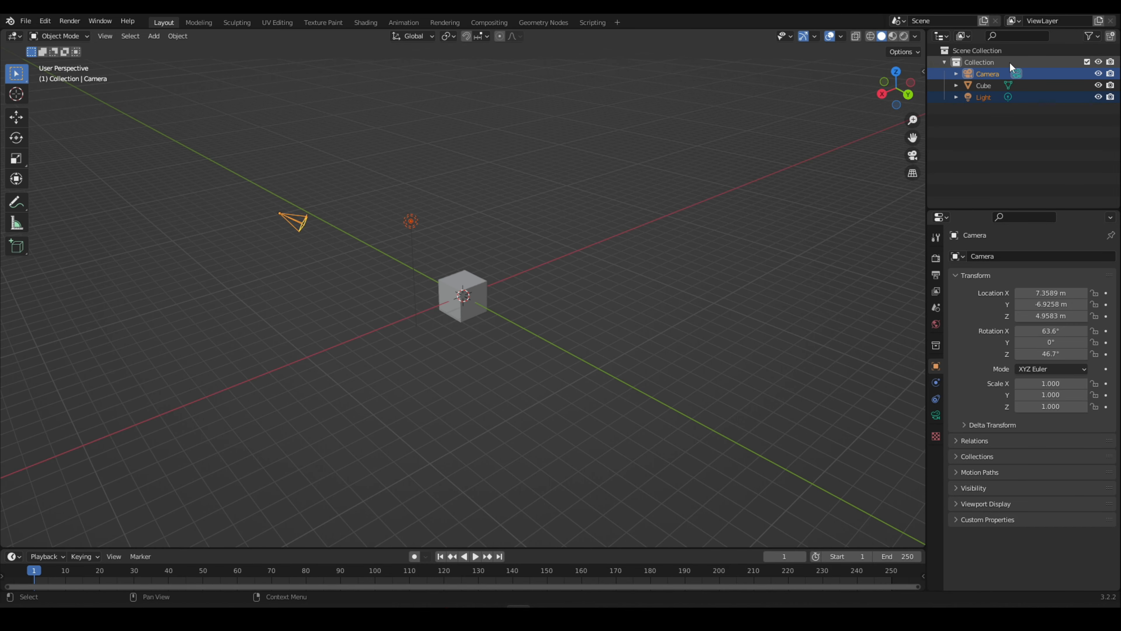
{"action": "key", "text": "Delete"}
Step: Try rotating the cube about the Z axis by about -75 degrees and undo the rotation
{"action": "middle_click_drag", "start_coordinate": [441, 80], "coordinate": [468, 252]}
{"action": "left_click", "coordinate": [462, 291]}
{"action": "key", "text": "r"}
{"action": "key", "text": "z"}
{"action": "left_click", "coordinate": [512, 303]}
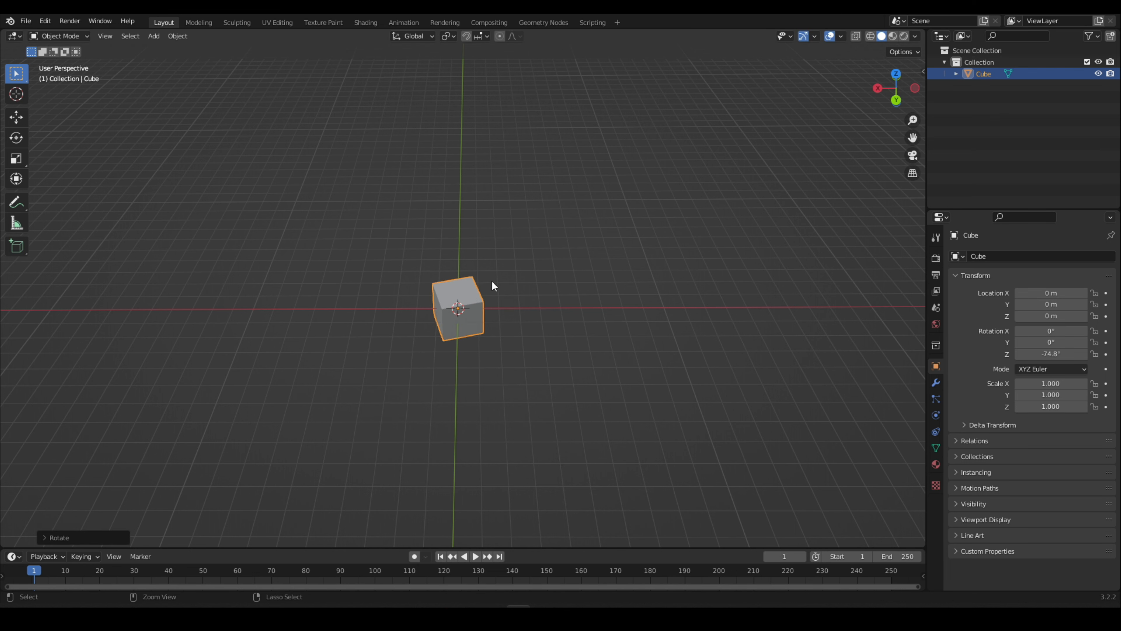
{"action": "key", "text": "ctrl+z"}
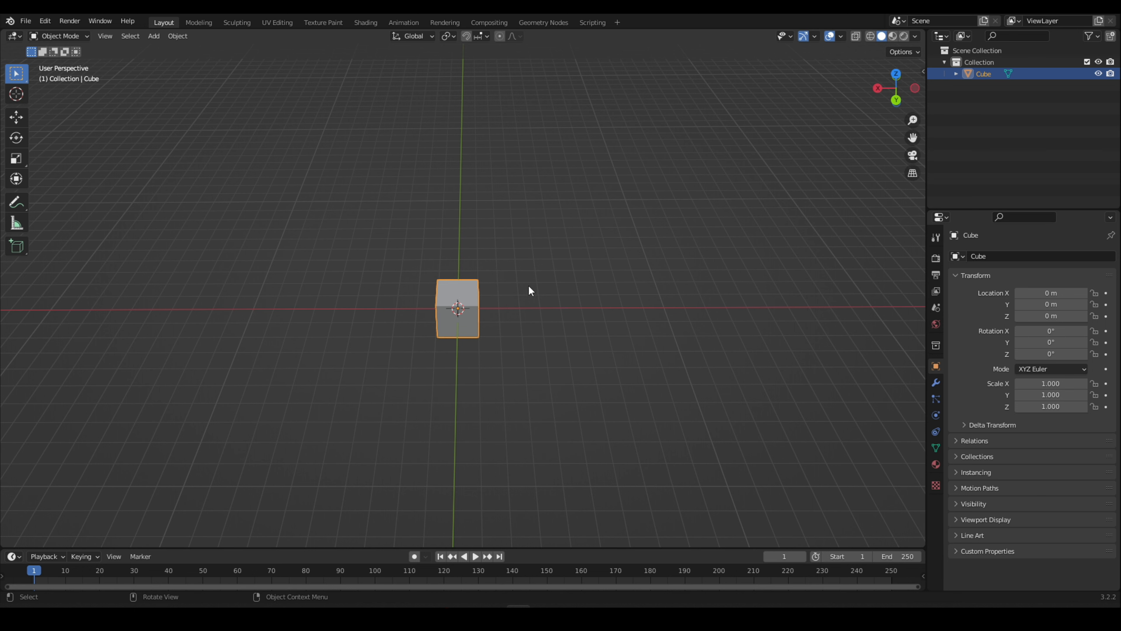
Step: Set the cube's Z location to 1 m
{"action": "scroll", "coordinate": [526, 241], "scroll_direction": "up", "scroll_amount": 2}
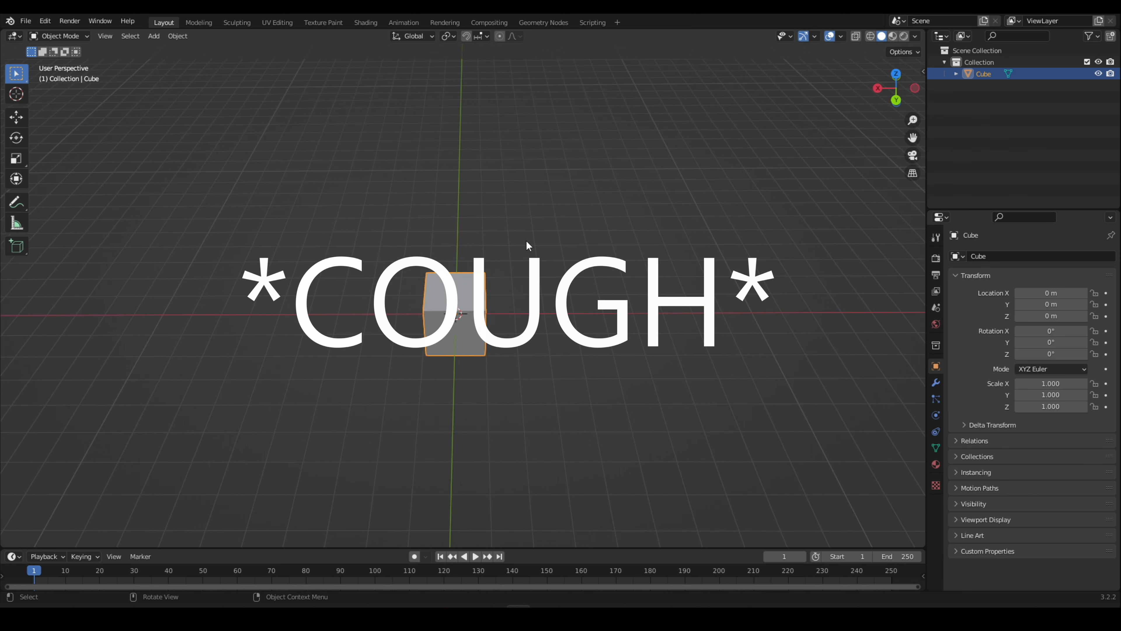
{"action": "middle_click_drag", "start_coordinate": [537, 233], "coordinate": [472, 246]}
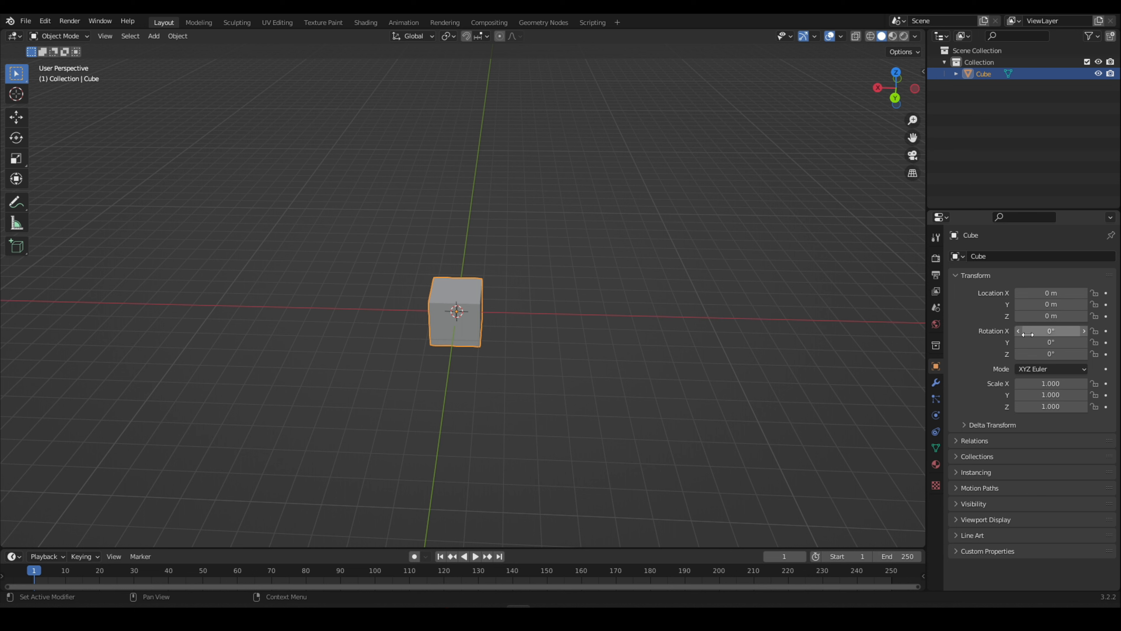
{"action": "left_click", "coordinate": [1060, 316]}
{"action": "type", "text": "1"}
{"action": "key", "text": "Return"}
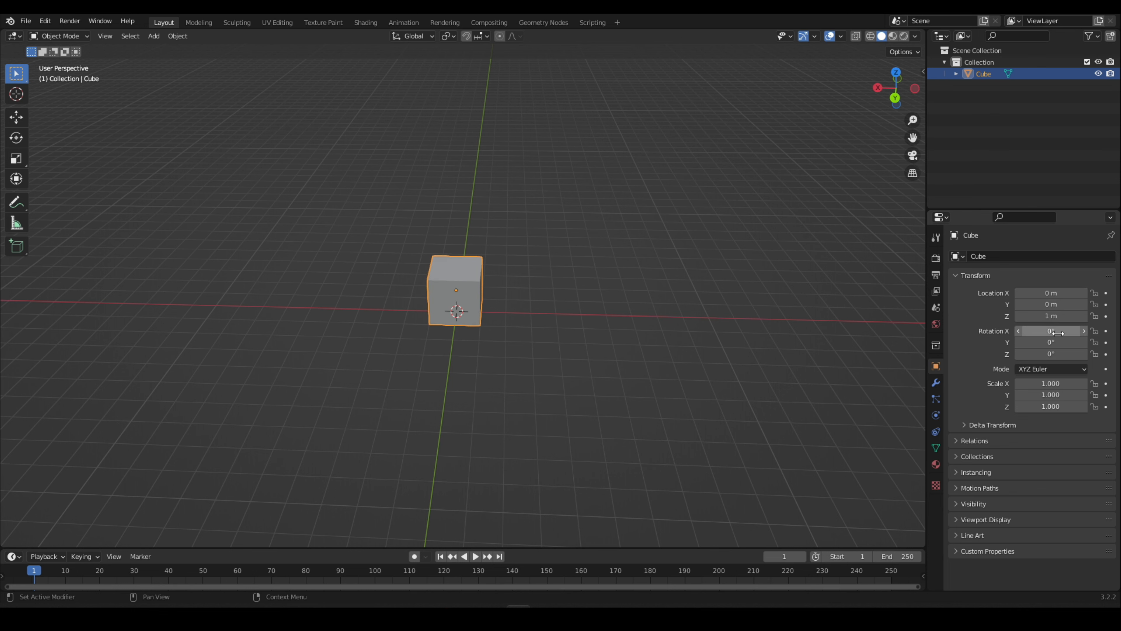
Step: Stretch the cube along the X axis to an X scale of about 1.78
{"action": "middle_click_drag", "start_coordinate": [634, 329], "coordinate": [640, 290]}
{"action": "scroll", "coordinate": [502, 293], "scroll_direction": "up", "scroll_amount": 3}
{"action": "scroll", "coordinate": [500, 290], "scroll_direction": "up", "scroll_amount": 2}
{"action": "mouse_move", "coordinate": [505, 289]}
{"action": "middle_mouse_down"}
{"action": "mouse_move", "coordinate": [515, 280]}
{"action": "mouse_move", "coordinate": [502, 286]}
{"action": "middle_mouse_up"}
{"action": "scroll", "coordinate": [515, 279], "scroll_direction": "down", "scroll_amount": 3}
{"action": "key", "text": "s"}
{"action": "key", "text": "x"}
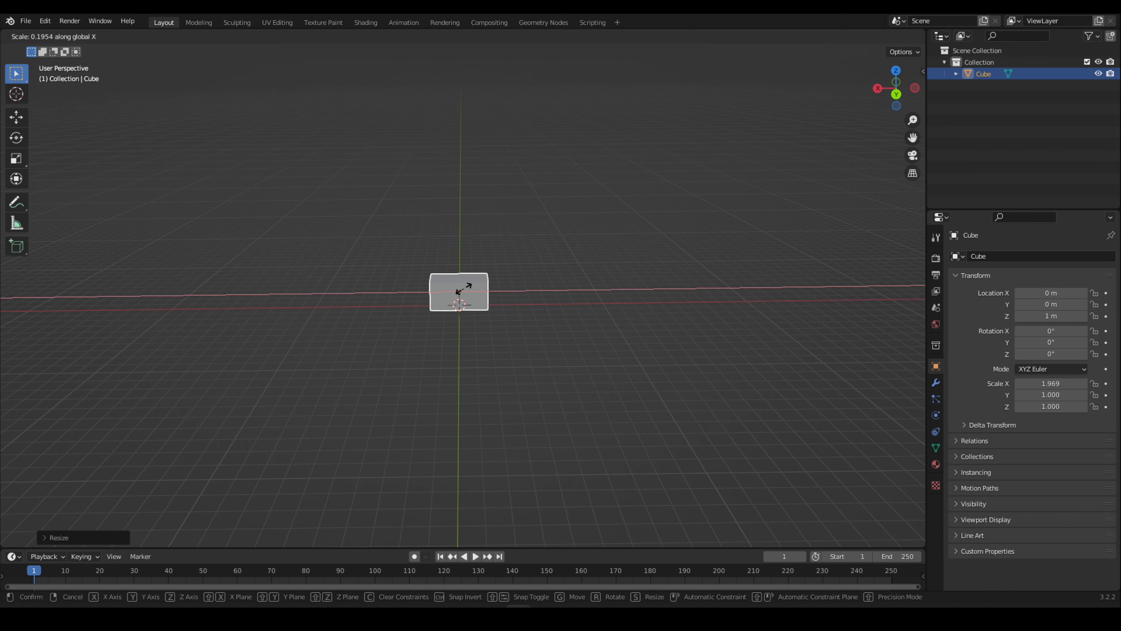
{"action": "left_click", "coordinate": [463, 289]}
Step: Enlarge the whole block uniformly to scales of about 9.87 in X and 5.55 in Y and Z
{"action": "scroll", "coordinate": [463, 290], "scroll_direction": "up", "scroll_amount": 8}
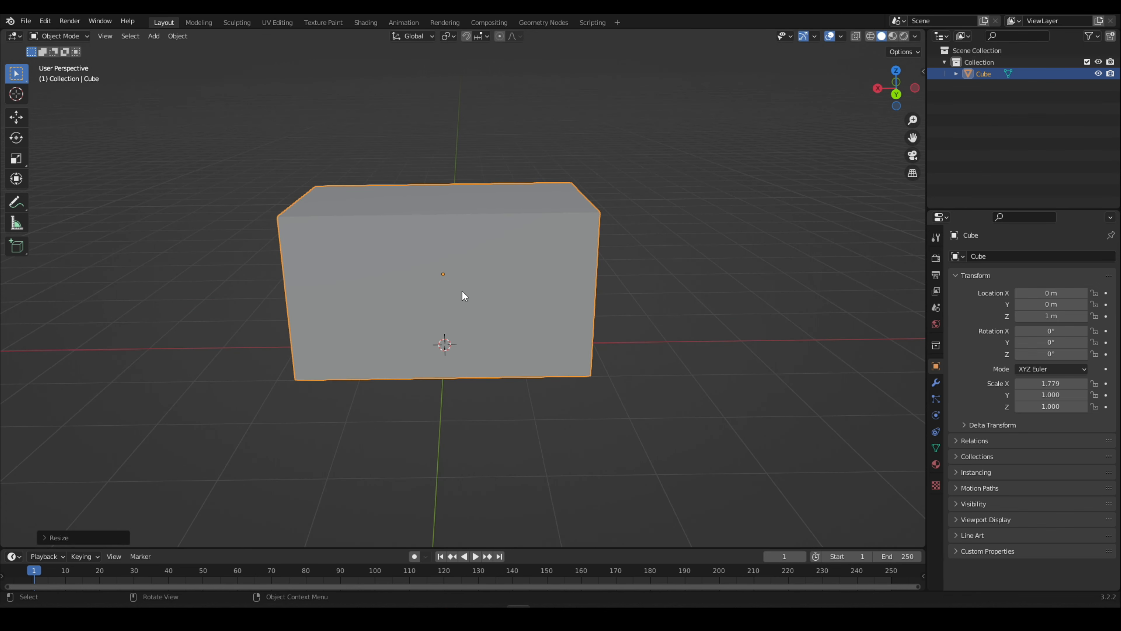
{"action": "scroll", "coordinate": [460, 295], "scroll_direction": "down", "scroll_amount": 12}
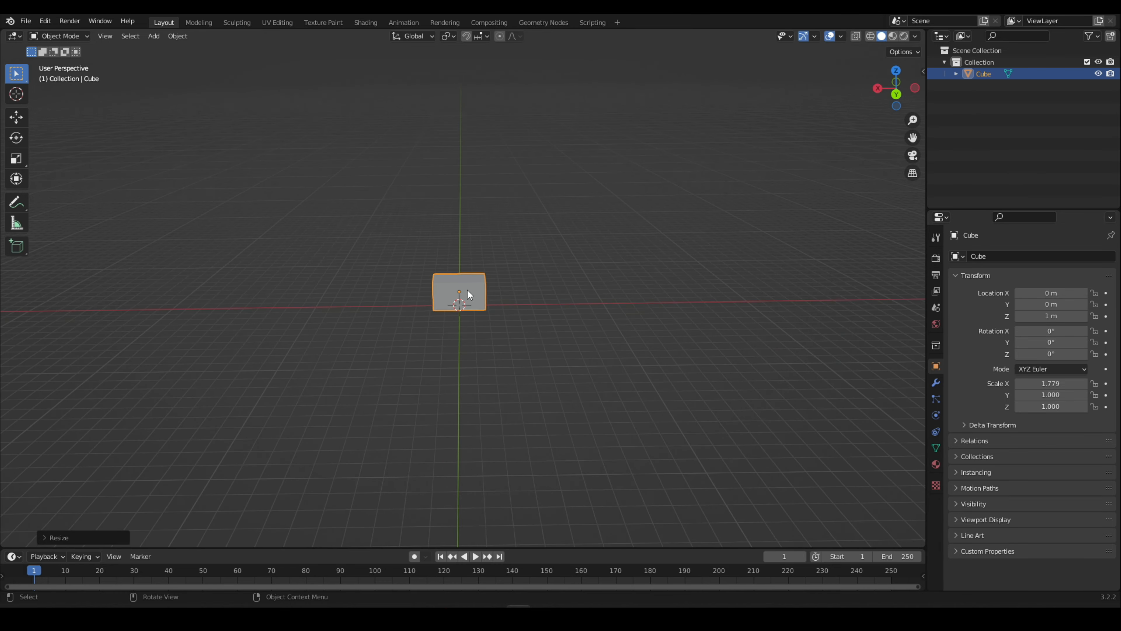
{"action": "scroll", "coordinate": [468, 295], "scroll_direction": "down", "scroll_amount": 1}
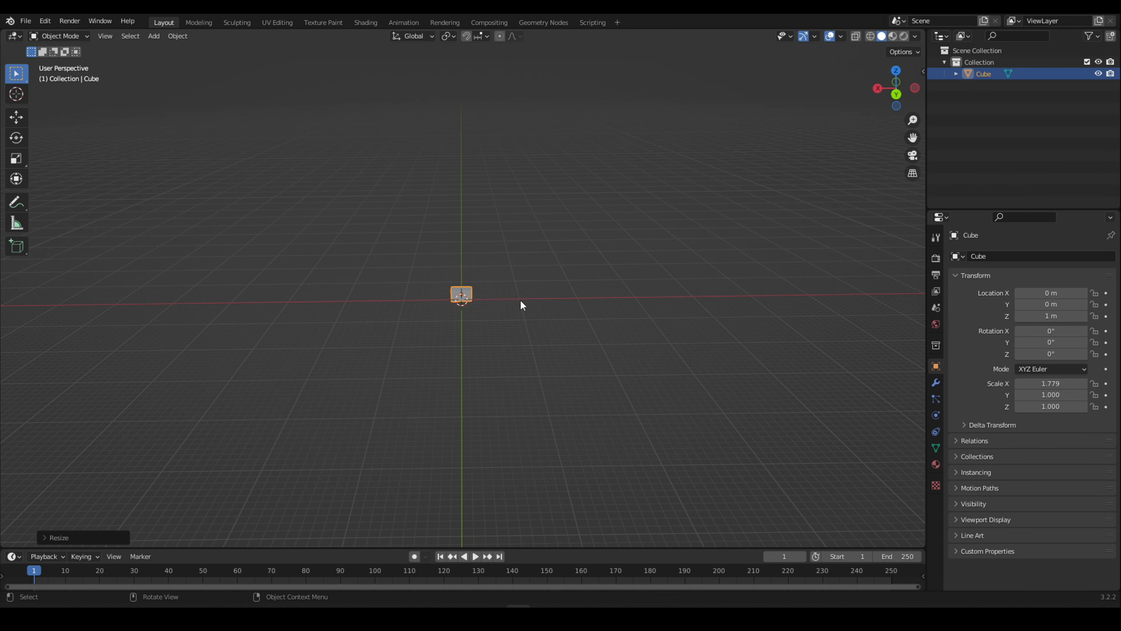
{"action": "key", "text": "s"}
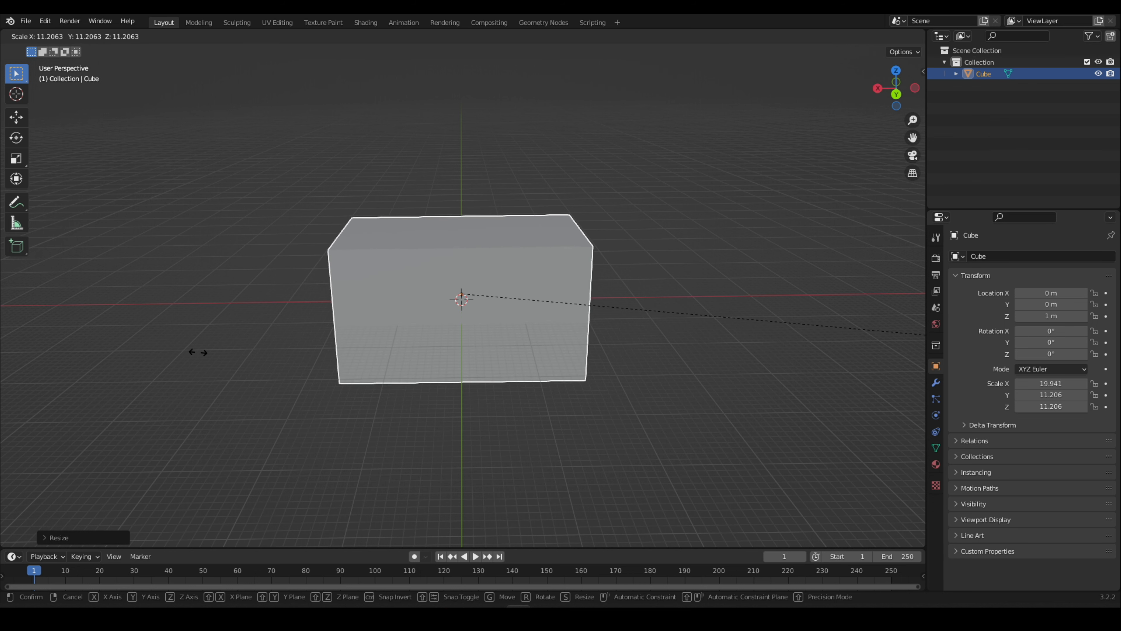
{"action": "left_click", "coordinate": [788, 312]}
Step: Delete the top face of the block in Edit Mode to make an open box
{"action": "middle_click_drag", "start_coordinate": [573, 309], "coordinate": [636, 320]}
{"action": "scroll", "coordinate": [529, 309], "scroll_direction": "up", "scroll_amount": 6}
{"action": "key", "text": "Tab"}
{"action": "key", "text": "3"}
{"action": "left_click", "coordinate": [364, 211]}
{"action": "key", "text": "x"}
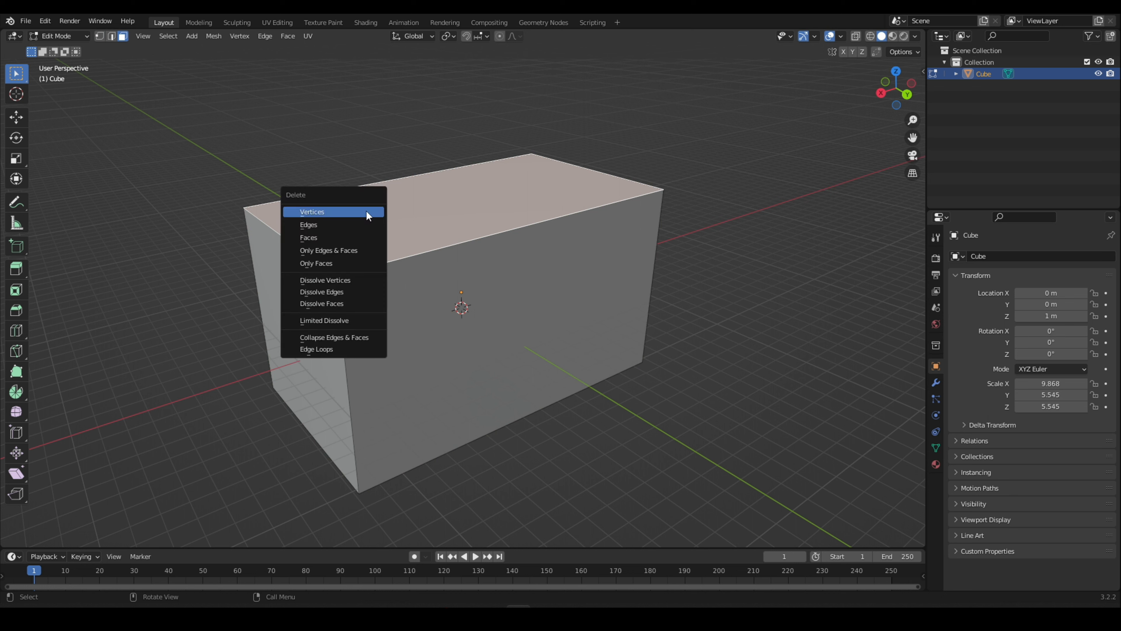
{"action": "left_click", "coordinate": [347, 235]}
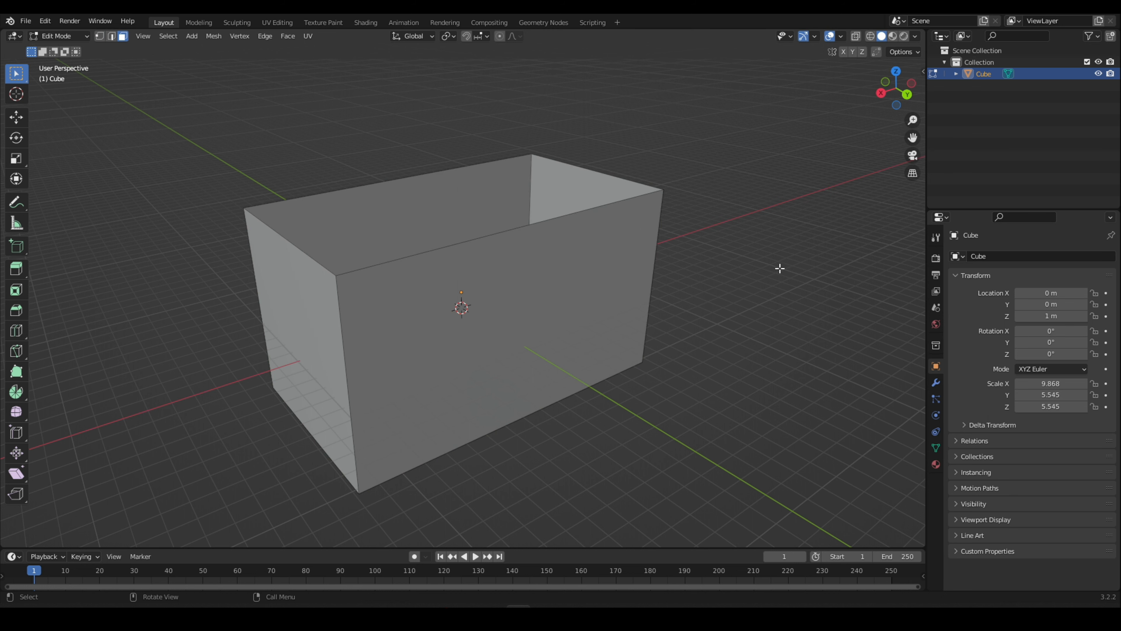
Step: Add a Solidify modifier to the open box with a thickness of 0.08 m
{"action": "left_click", "coordinate": [936, 382]}
{"action": "left_click", "coordinate": [970, 259]}
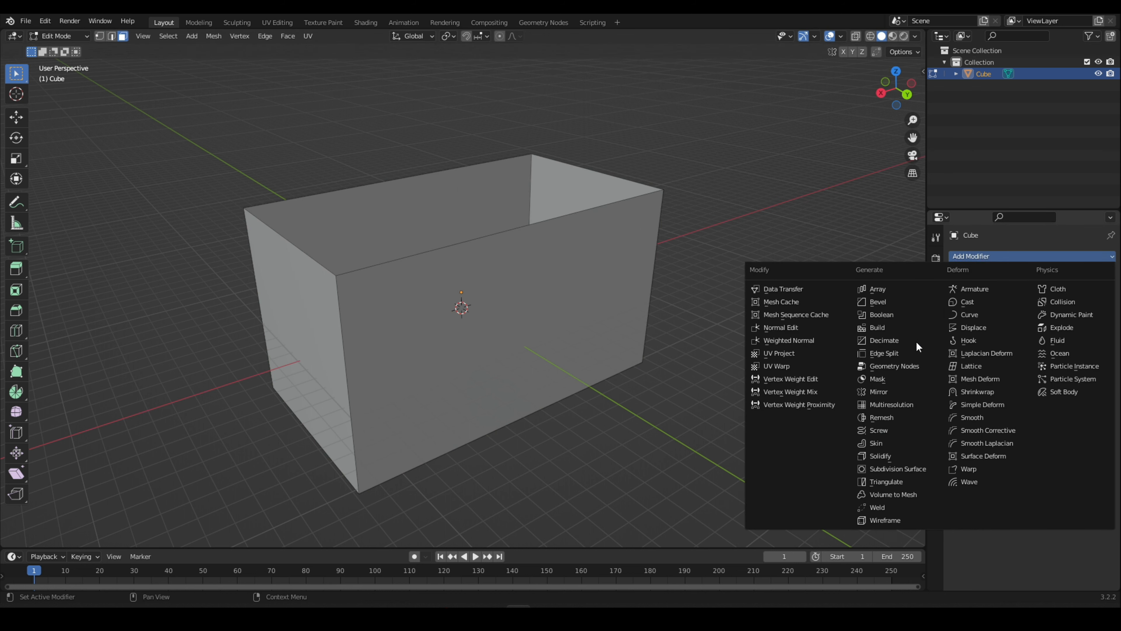
{"action": "left_click", "coordinate": [886, 457]}
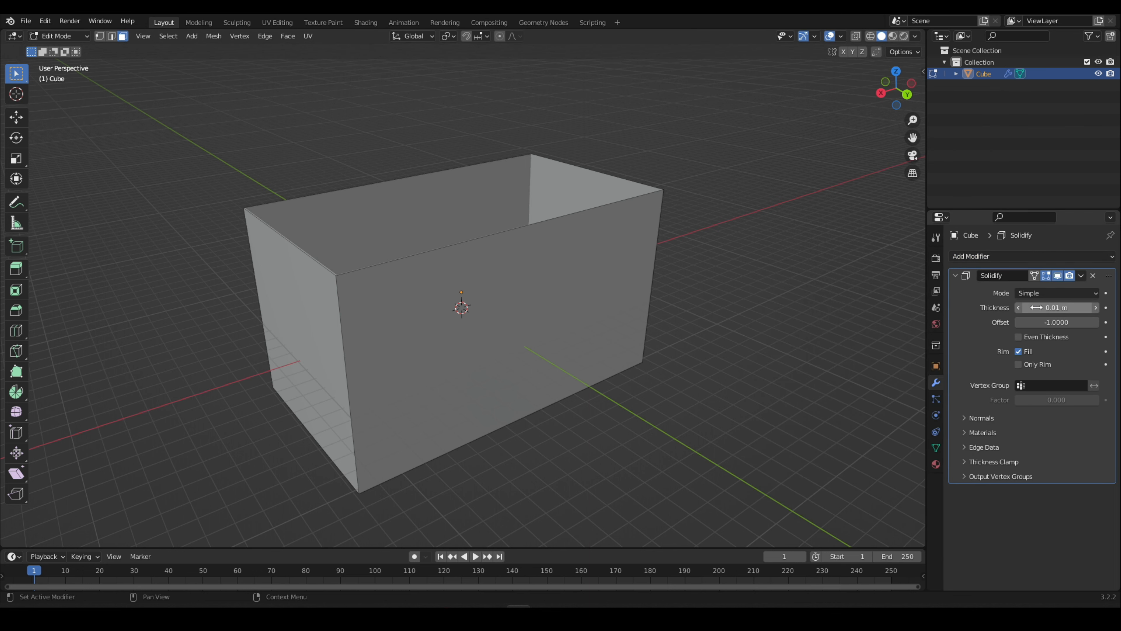
{"action": "left_click_drag", "start_coordinate": [1056, 307], "coordinate": [1086, 307]}
Step: Return to Object Mode and widen the box slightly along the Y axis
{"action": "middle_click_drag", "start_coordinate": [838, 265], "coordinate": [638, 282]}
{"action": "left_click", "coordinate": [59, 36]}
{"action": "left_click", "coordinate": [51, 46]}
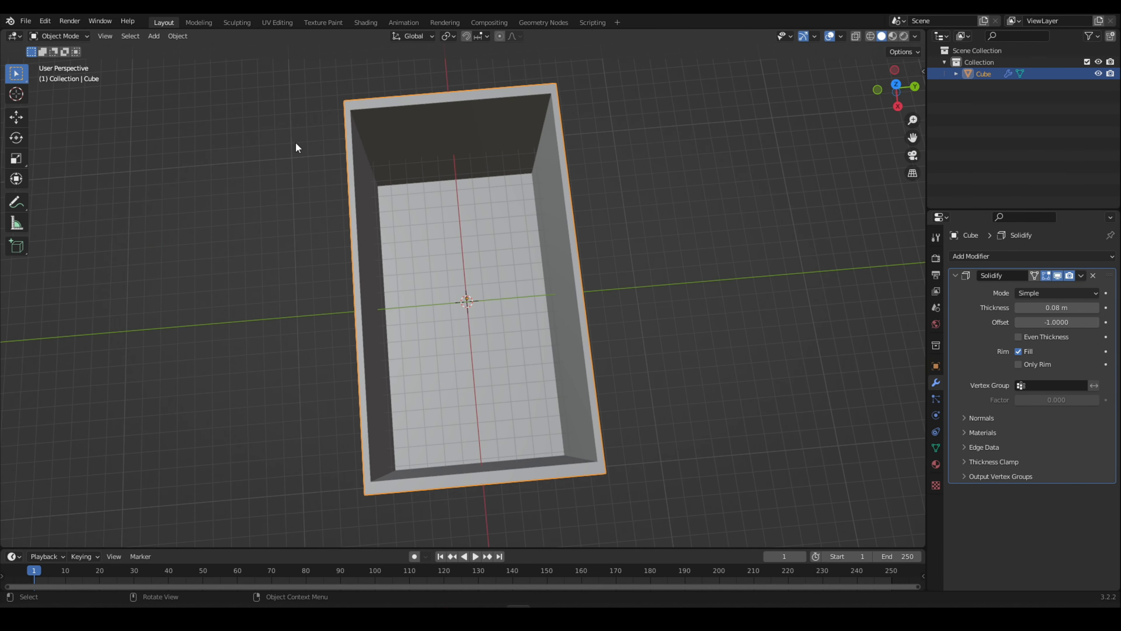
{"action": "scroll", "coordinate": [409, 179], "scroll_direction": "down", "scroll_amount": 3}
{"action": "key", "text": "s"}
{"action": "key", "text": "y"}
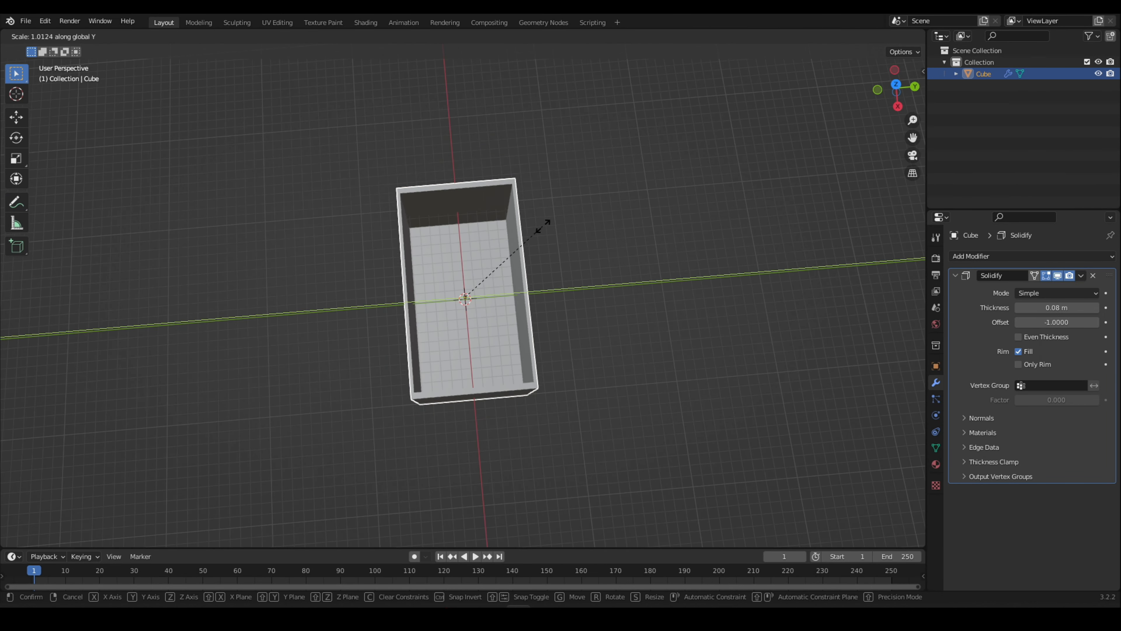
{"action": "left_click", "coordinate": [565, 227]}
Step: Stretch the box along the Z axis to make it taller
{"action": "middle_click_drag", "start_coordinate": [565, 227], "coordinate": [458, 138]}
{"action": "key", "text": "s"}
{"action": "key", "text": "z"}
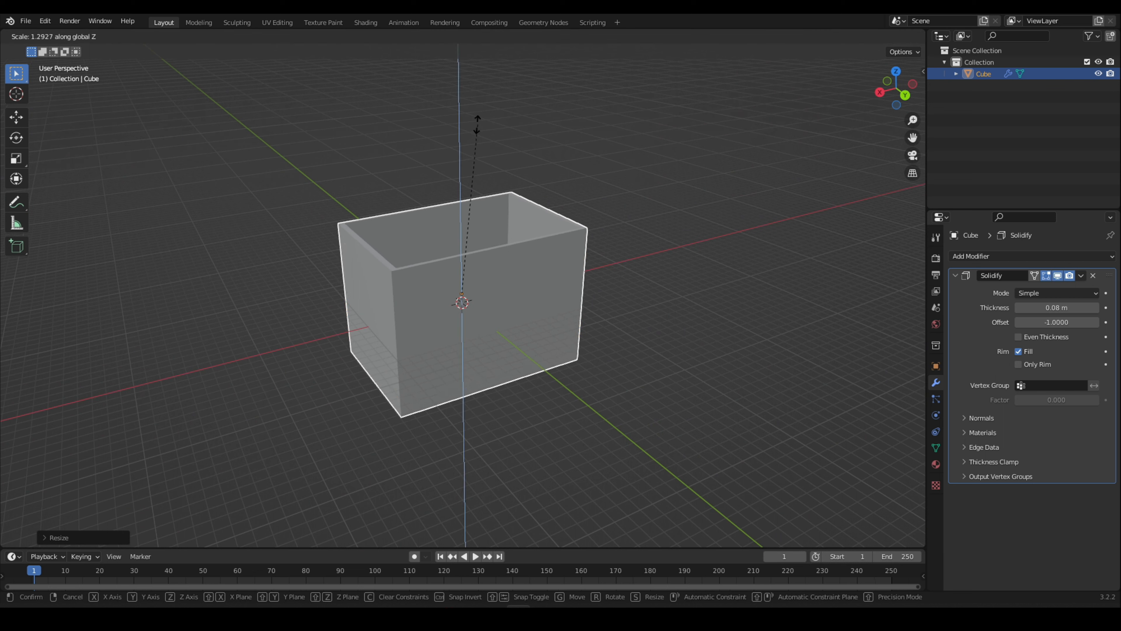
{"action": "left_click", "coordinate": [480, 139]}
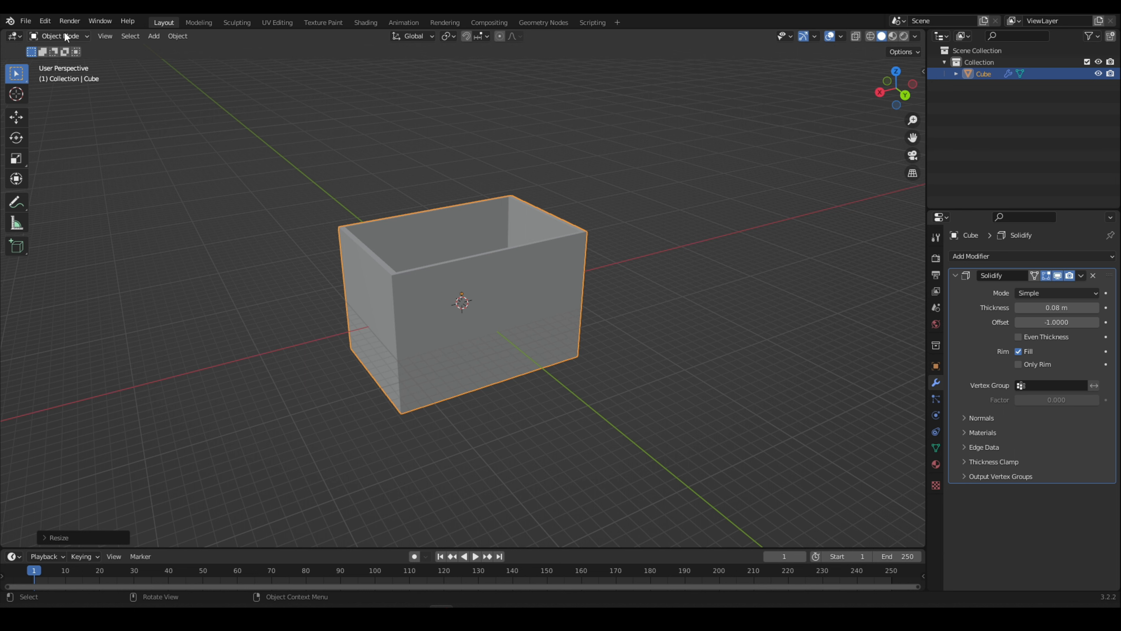
Step: Apply the box's location and scale transforms
{"action": "mouse_move", "coordinate": [431, 230]}
{"action": "middle_mouse_down"}
{"action": "mouse_move", "coordinate": [411, 238]}
{"action": "mouse_move", "coordinate": [422, 244]}
{"action": "middle_mouse_up"}
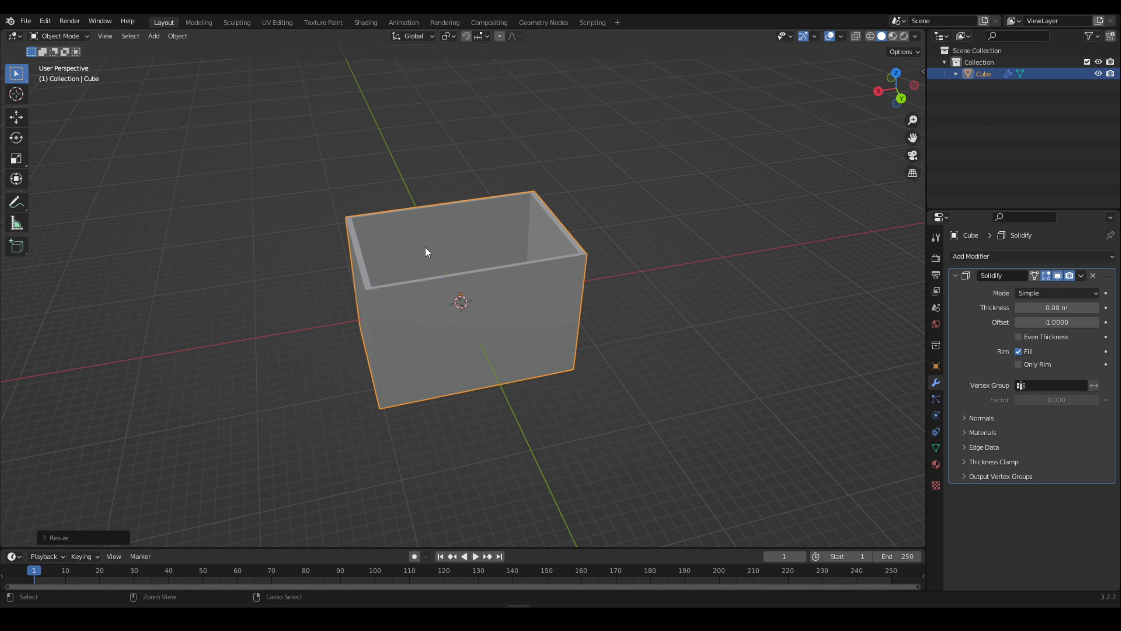
{"action": "key", "text": "ctrl+a"}
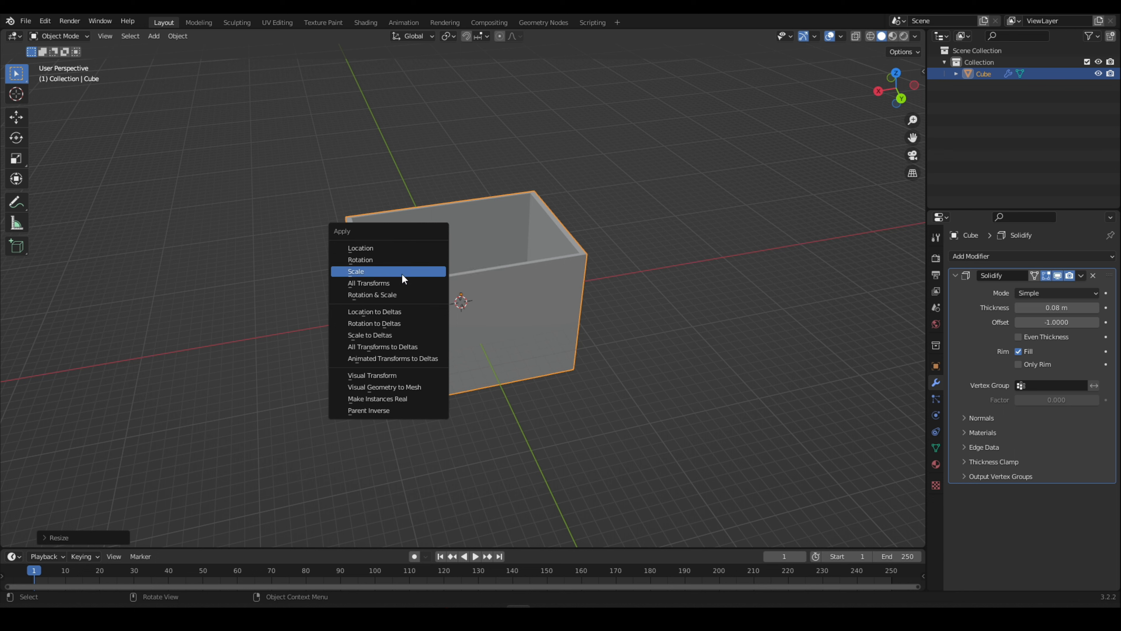
{"action": "left_click", "coordinate": [419, 249]}
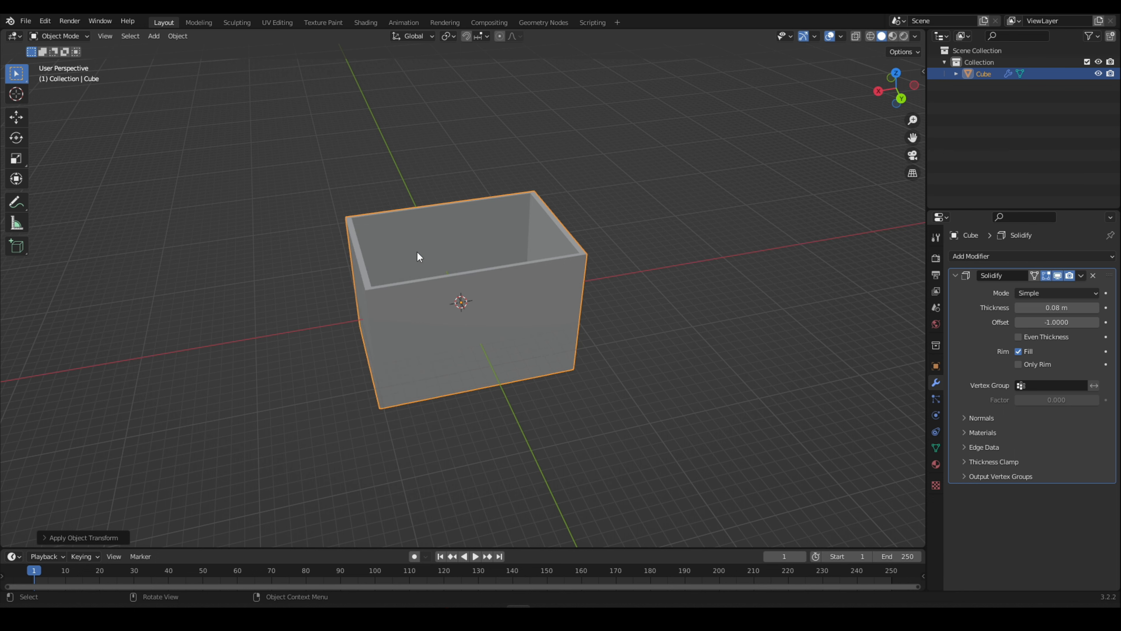
{"action": "key", "text": "ctrl+a"}
{"action": "left_click", "coordinate": [396, 272]}
Step: Set the box's Solidify thickness to 0.34 m
{"action": "middle_click_drag", "start_coordinate": [396, 272], "coordinate": [423, 281]}
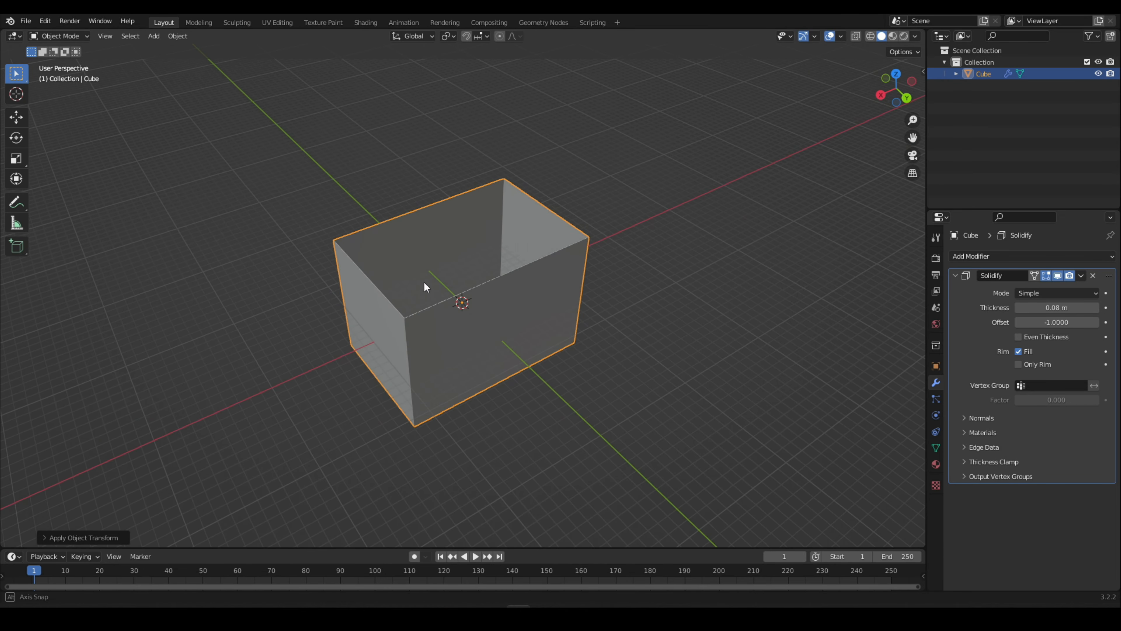
{"action": "scroll", "coordinate": [640, 314], "scroll_direction": "up", "scroll_amount": 2}
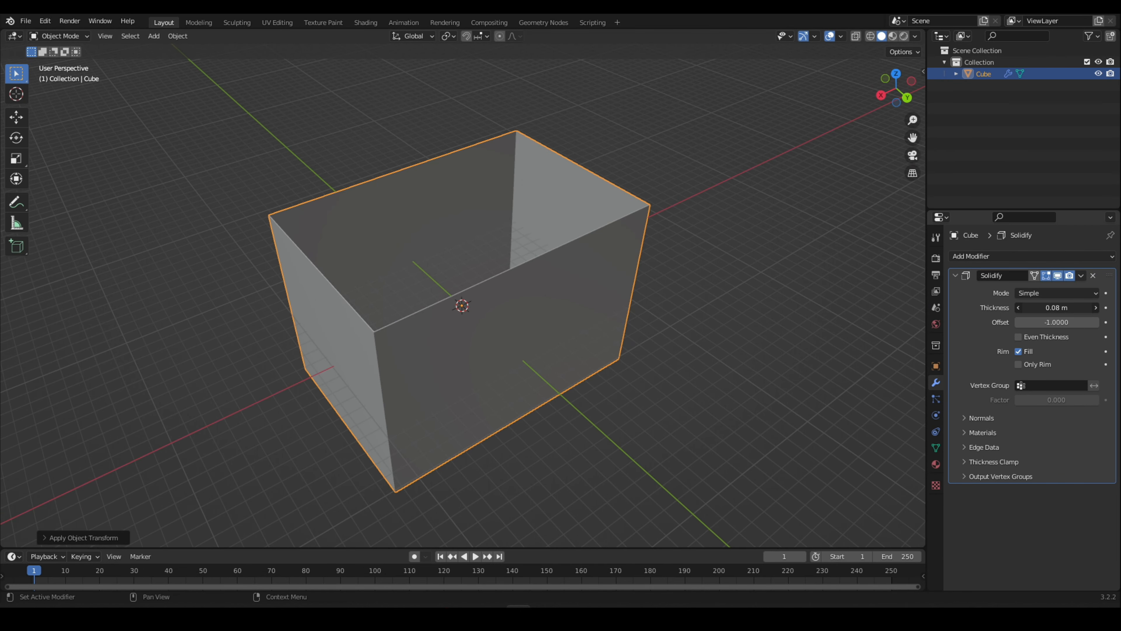
{"action": "left_click_drag", "start_coordinate": [1057, 307], "coordinate": [1099, 307]}
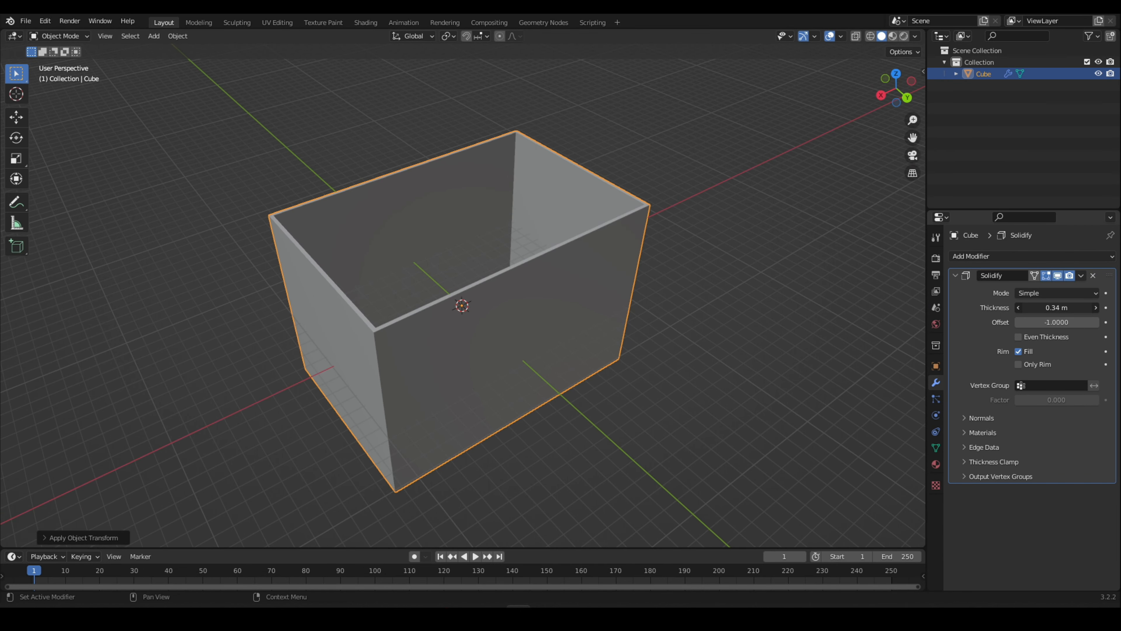
Step: Add a plane mesh at the scene origin inside the box and delete it again
{"action": "middle_click_drag", "start_coordinate": [425, 234], "coordinate": [344, 208]}
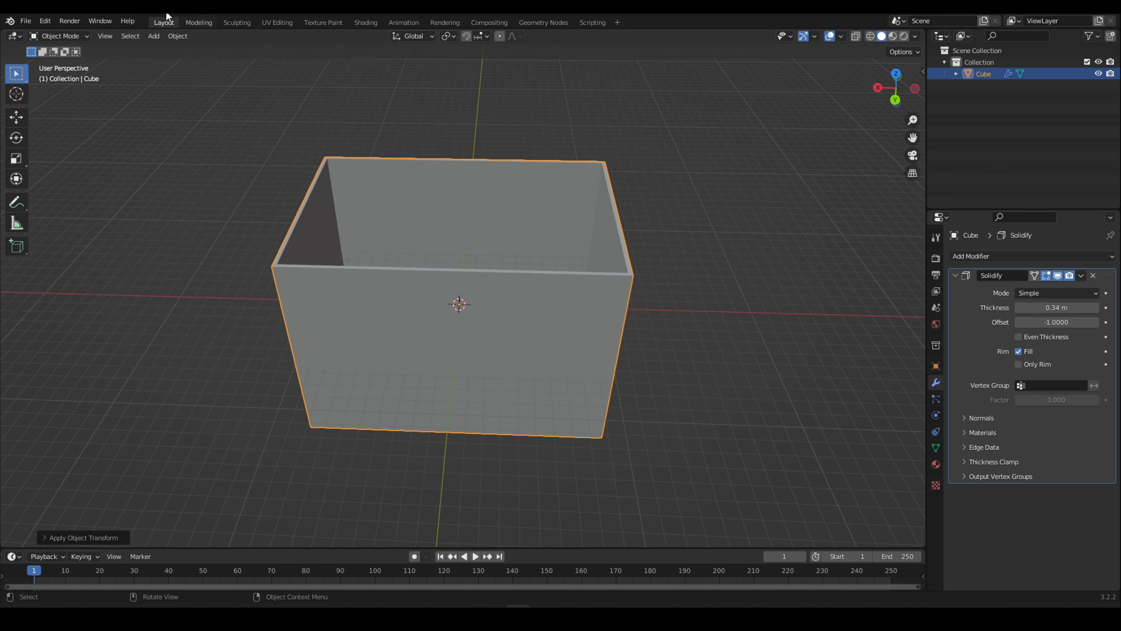
{"action": "left_click", "coordinate": [153, 36]}
{"action": "mouse_move", "coordinate": [185, 45]}
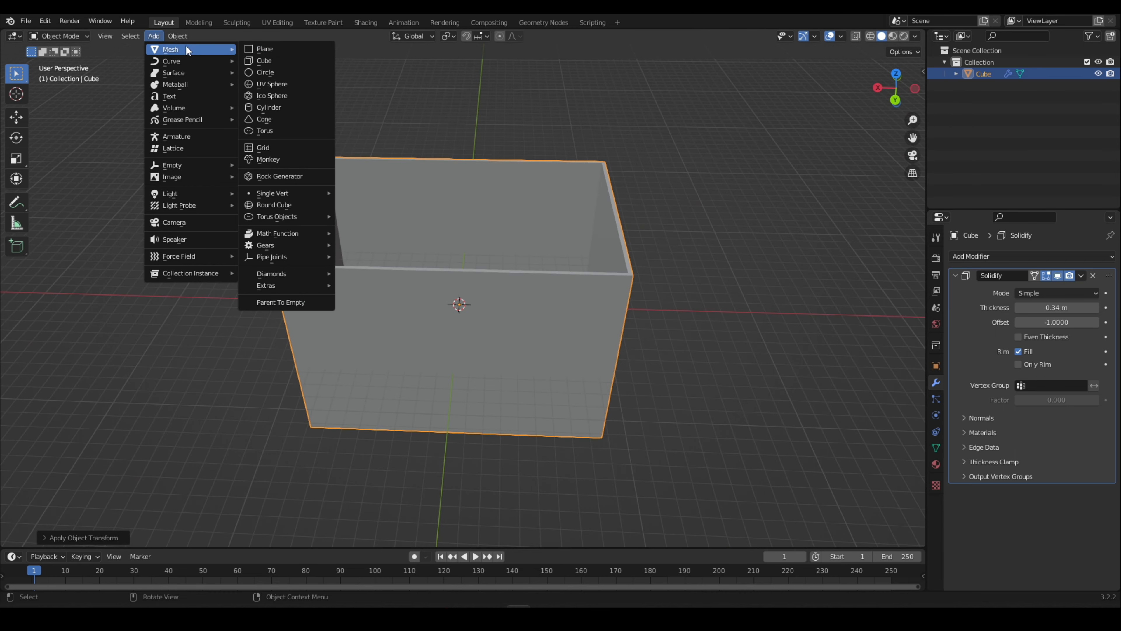
{"action": "left_click", "coordinate": [267, 50]}
{"action": "middle_click_drag", "start_coordinate": [394, 172], "coordinate": [593, 212]}
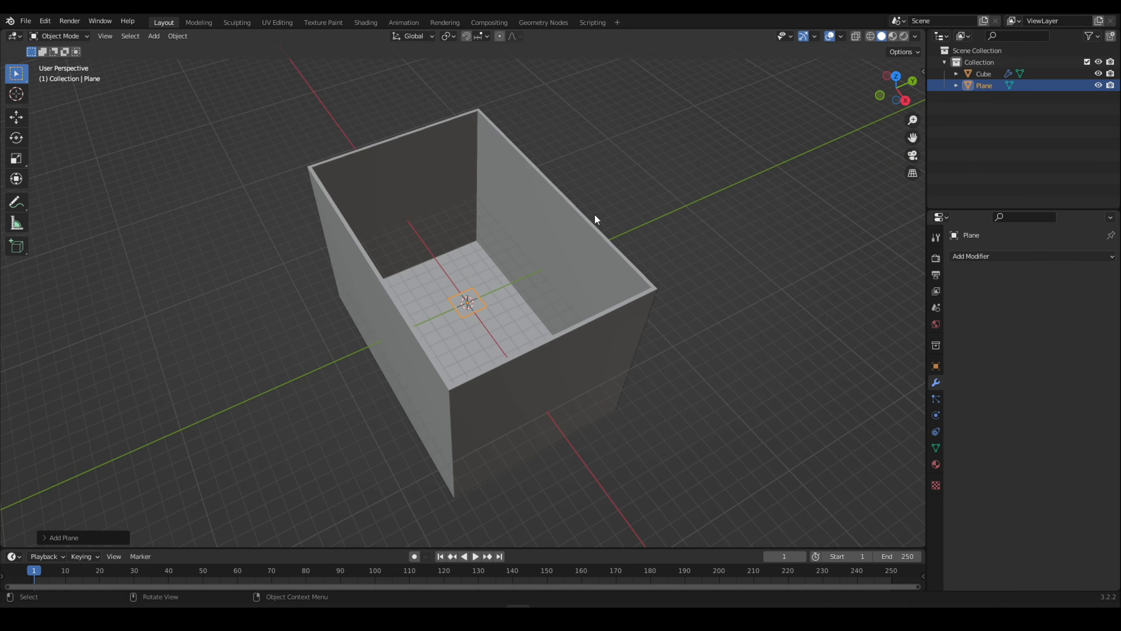
{"action": "key", "text": "x"}
{"action": "left_click", "coordinate": [586, 226]}
Step: Select the box and set its Z location to 1 m
{"action": "middle_click_drag", "start_coordinate": [606, 253], "coordinate": [679, 200]}
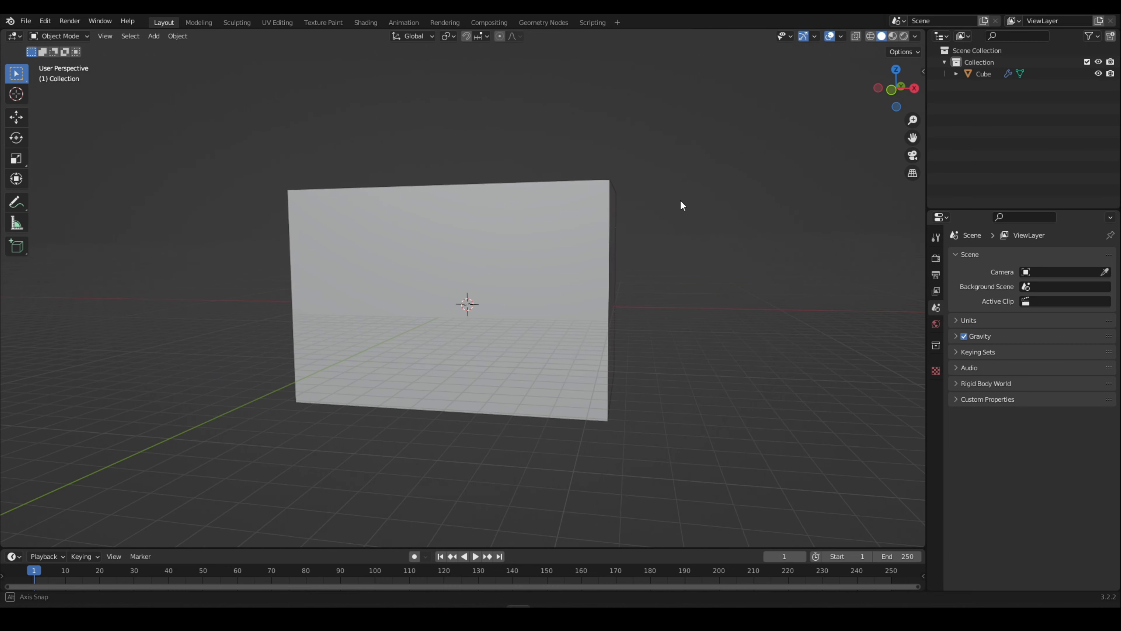
{"action": "left_click", "coordinate": [603, 232]}
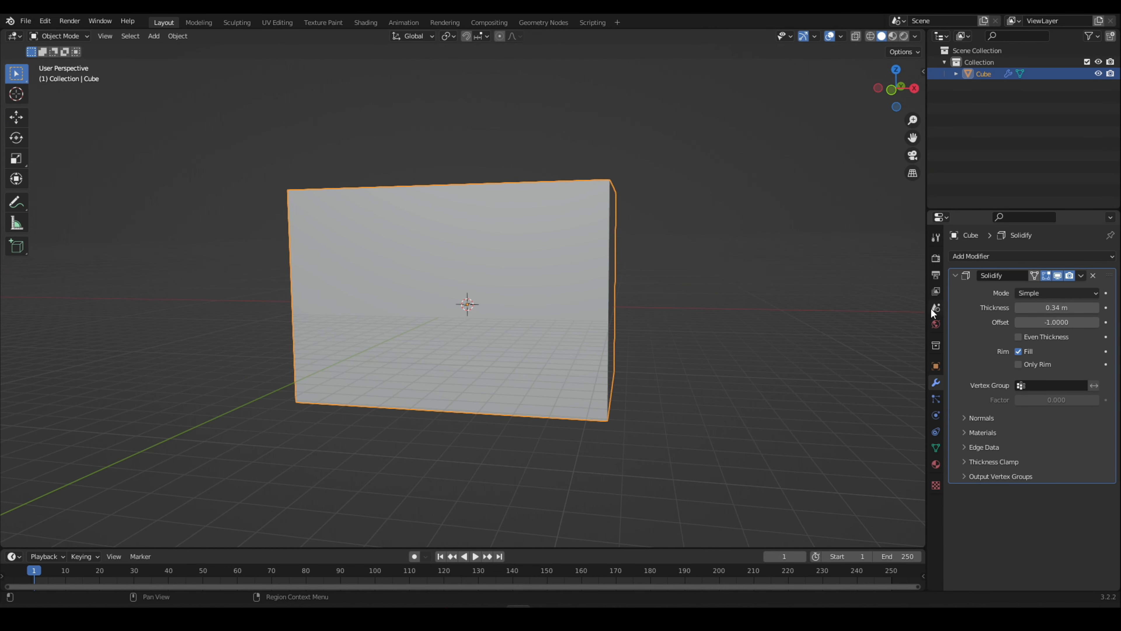
{"action": "left_click", "coordinate": [935, 367]}
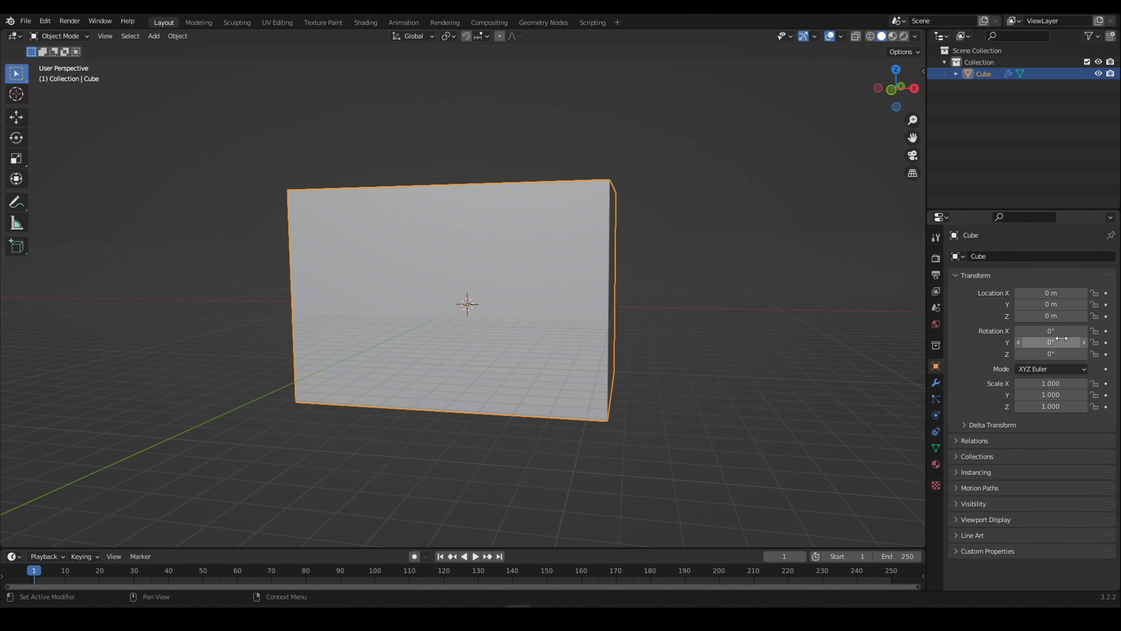
{"action": "left_click", "coordinate": [1059, 316]}
{"action": "type", "text": "1"}
{"action": "key", "text": "Return"}
Step: Set the box's Z location to 5 m and raise it further to 8 m
{"action": "middle_click_drag", "start_coordinate": [856, 363], "coordinate": [883, 340]}
{"action": "double_click", "coordinate": [1052, 316]}
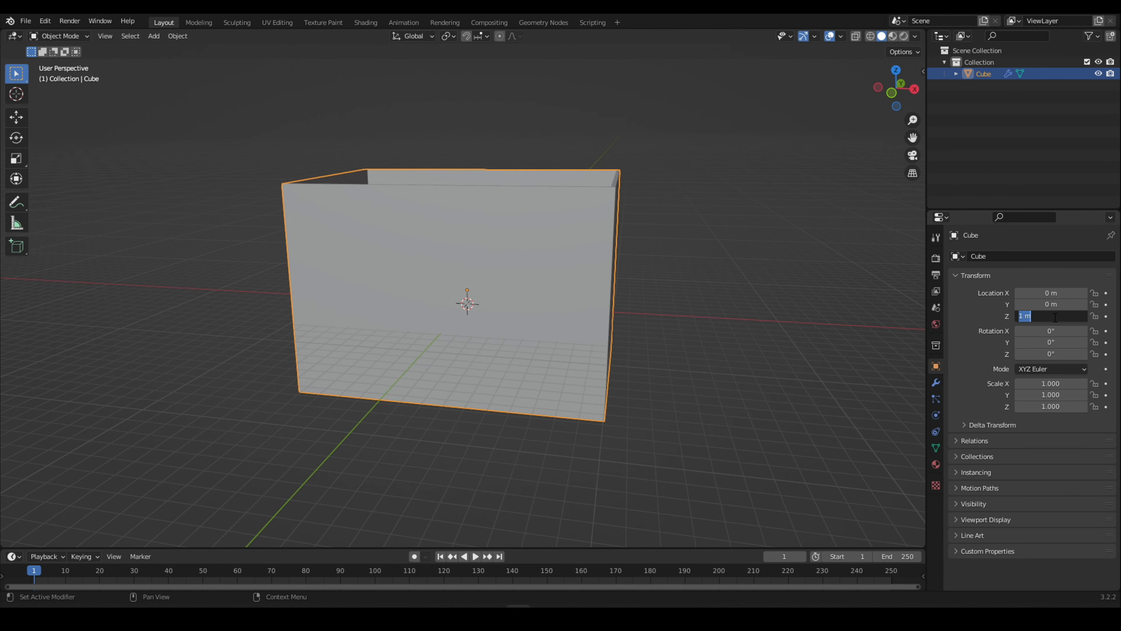
{"action": "type", "text": "5"}
{"action": "key", "text": "Return"}
{"action": "middle_click_drag", "start_coordinate": [904, 321], "coordinate": [746, 277]}
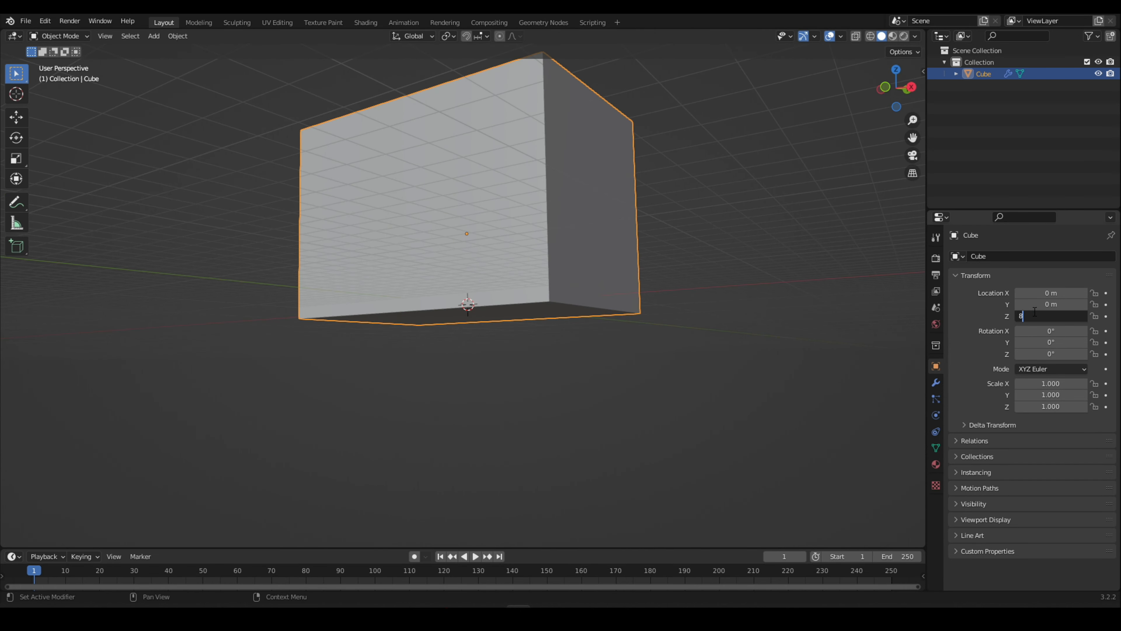
{"action": "key", "text": "Return"}
{"action": "middle_click_drag", "start_coordinate": [729, 292], "coordinate": [730, 307]}
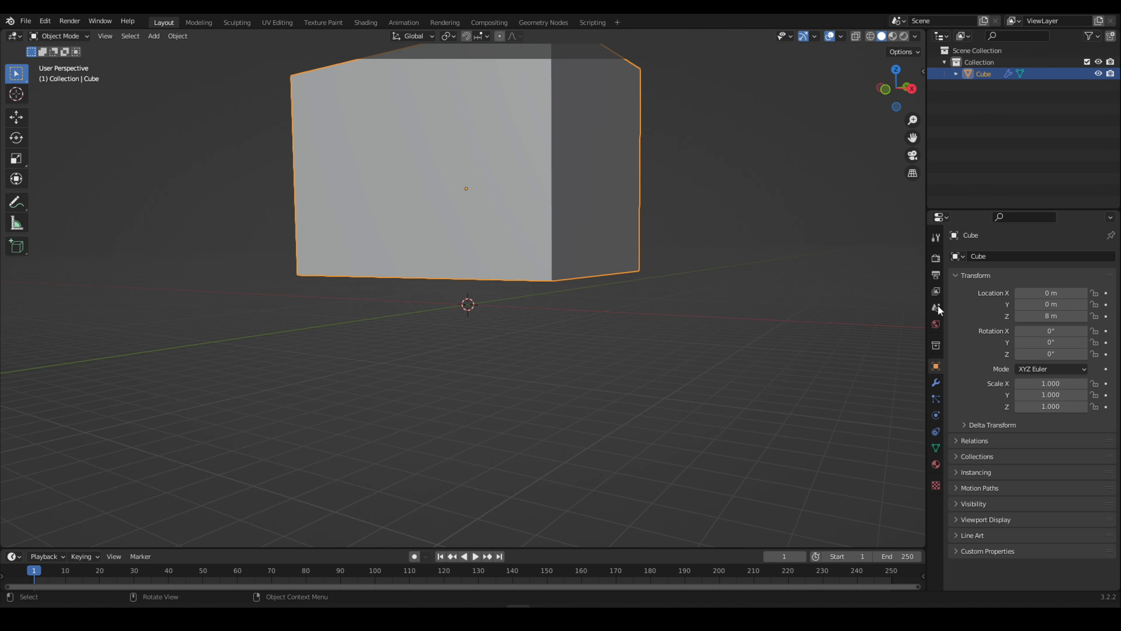
Step: Lower the box by reducing its Z location to 5.85 m
{"action": "left_click_drag", "start_coordinate": [1050, 316], "coordinate": [1017, 316]}
{"action": "middle_click_drag", "start_coordinate": [766, 307], "coordinate": [780, 281]}
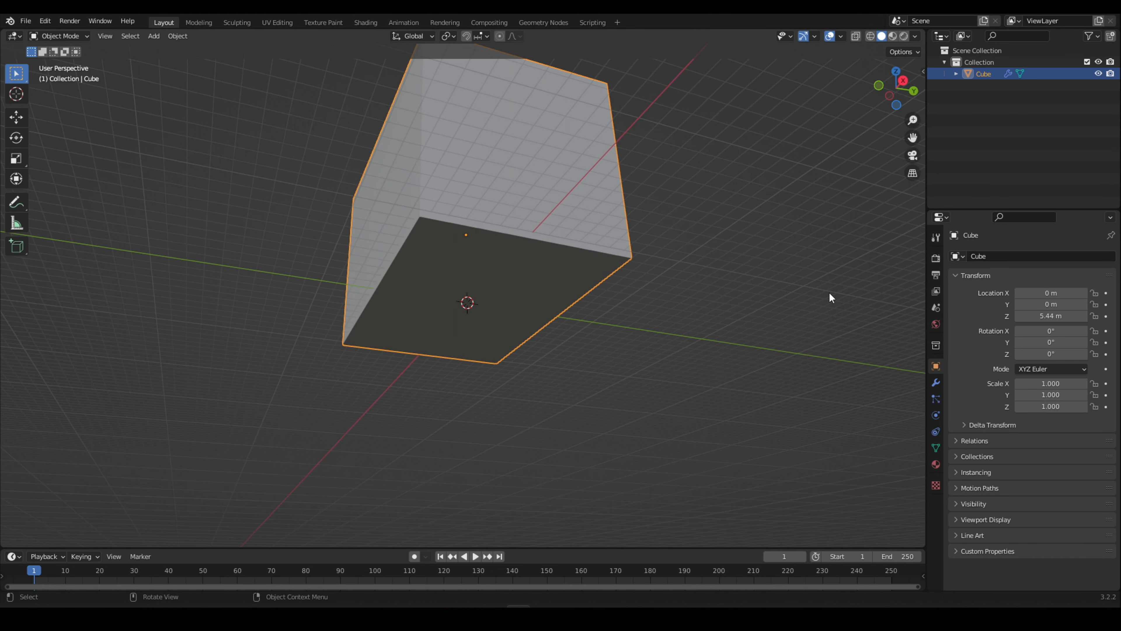
{"action": "left_click_drag", "start_coordinate": [1050, 316], "coordinate": [1060, 316]}
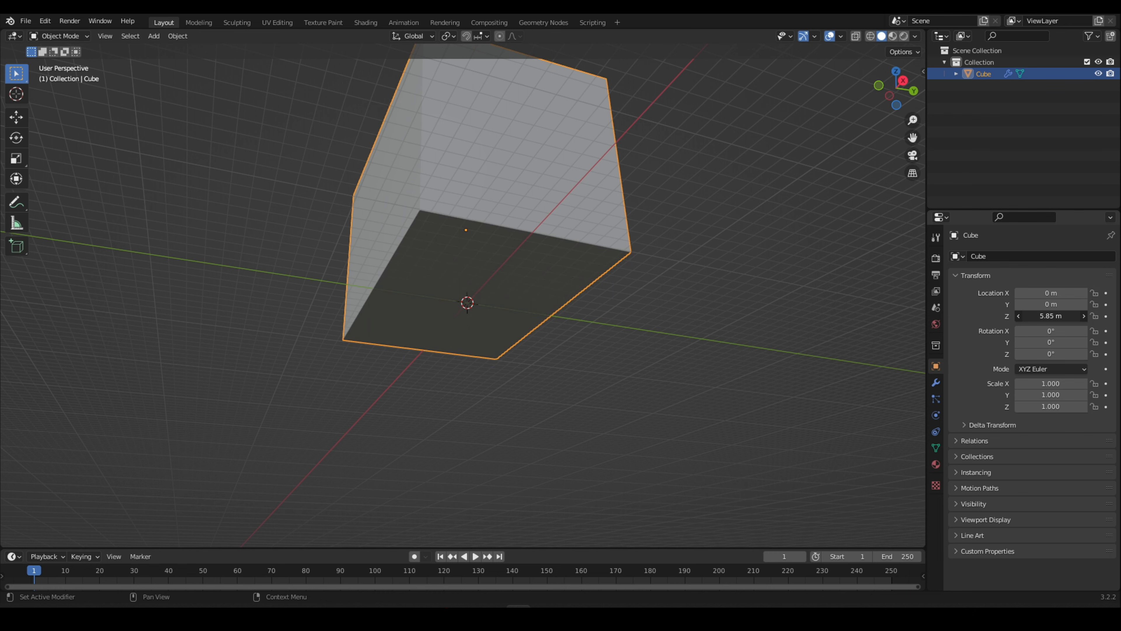
{"action": "middle_click_drag", "start_coordinate": [896, 278], "coordinate": [407, 262]}
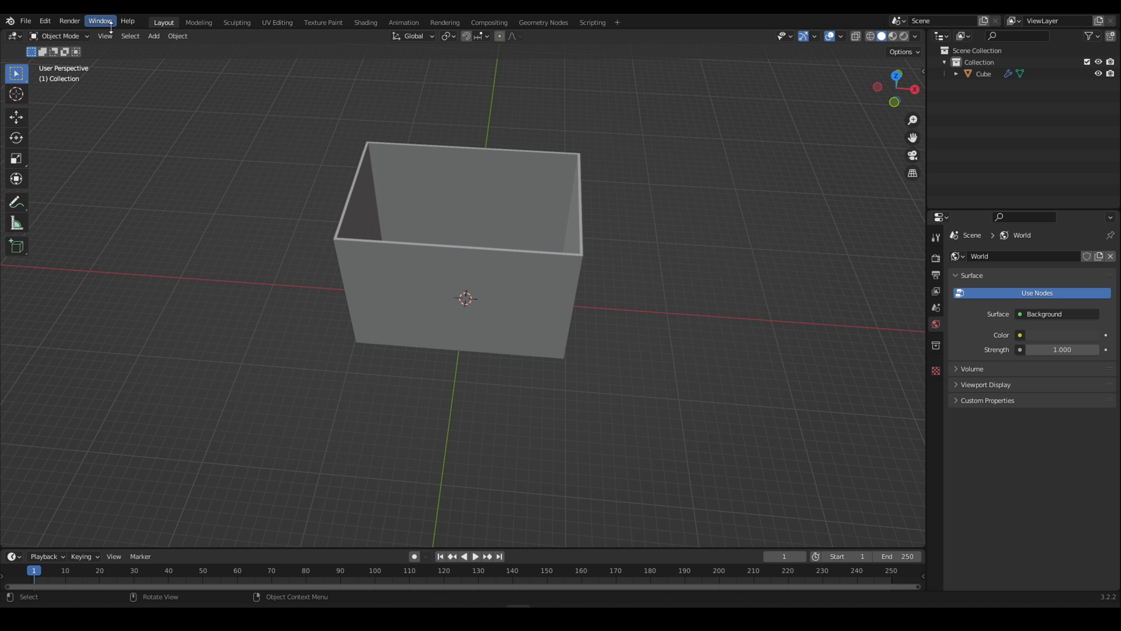
Step: Add a plane mesh at the scene origin and raise it about 12 m along Z, close to the box's open top
{"action": "left_click", "coordinate": [157, 36]}
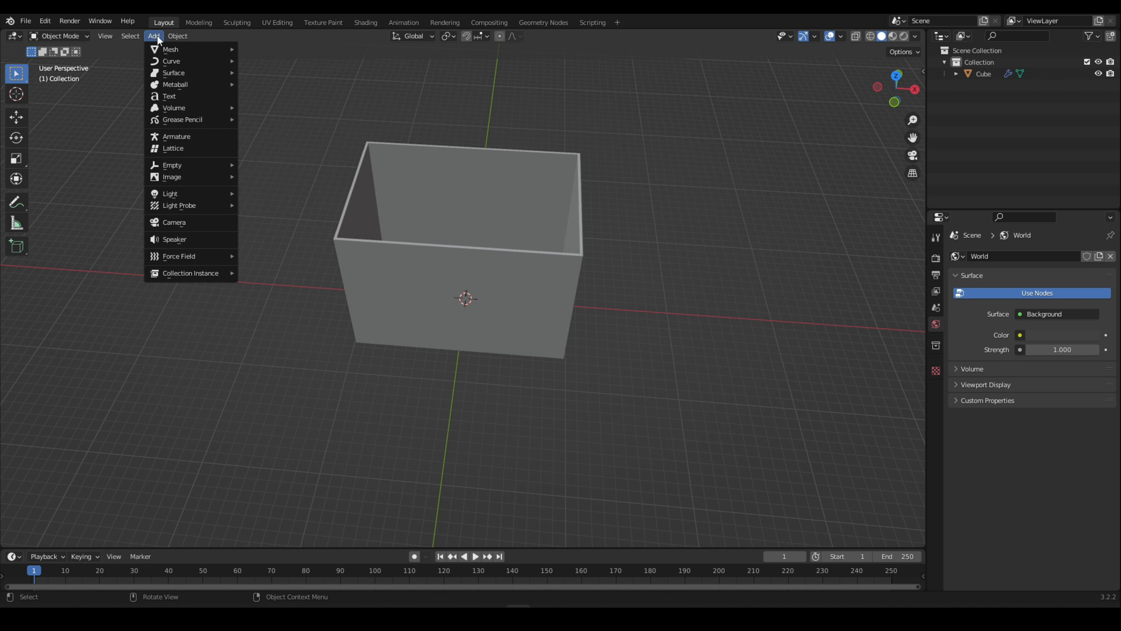
{"action": "left_click", "coordinate": [154, 36]}
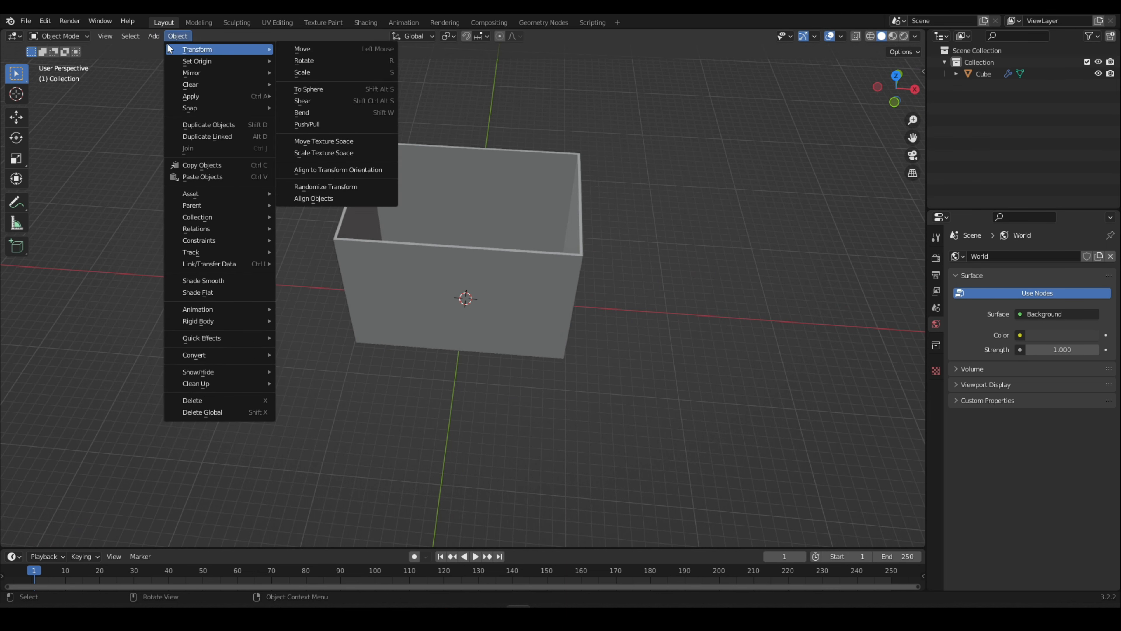
{"action": "mouse_move", "coordinate": [166, 47]}
{"action": "left_click", "coordinate": [282, 49]}
{"action": "middle_click_drag", "start_coordinate": [418, 137], "coordinate": [483, 162]}
{"action": "key", "text": "g"}
{"action": "key", "text": "z"}
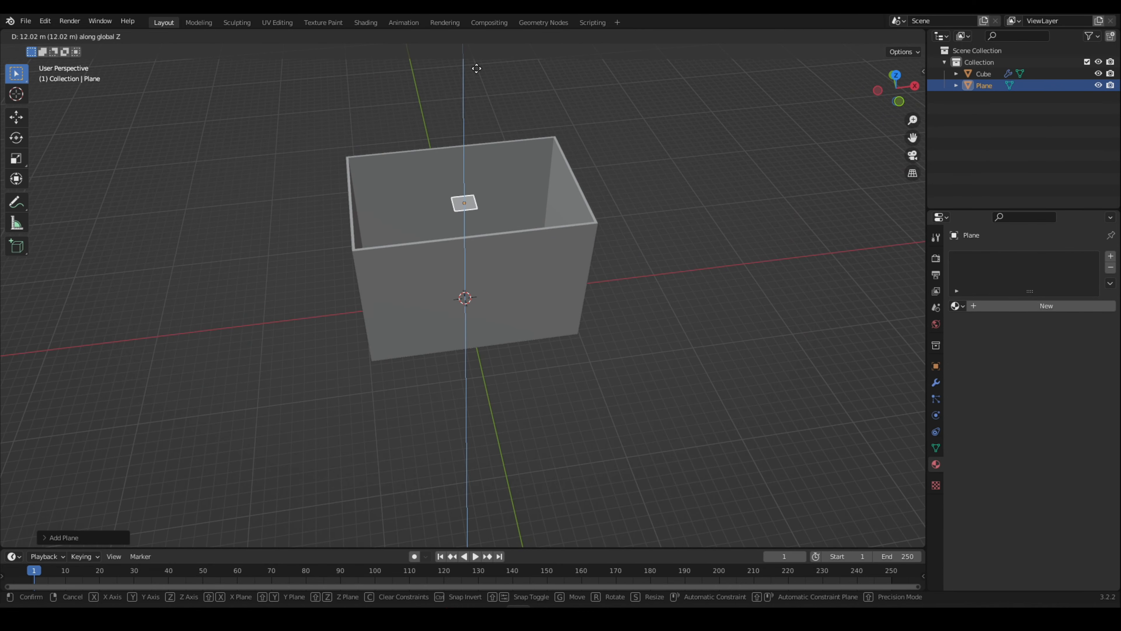
{"action": "left_click", "coordinate": [479, 73]}
{"action": "middle_click_drag", "start_coordinate": [484, 139], "coordinate": [593, 178]}
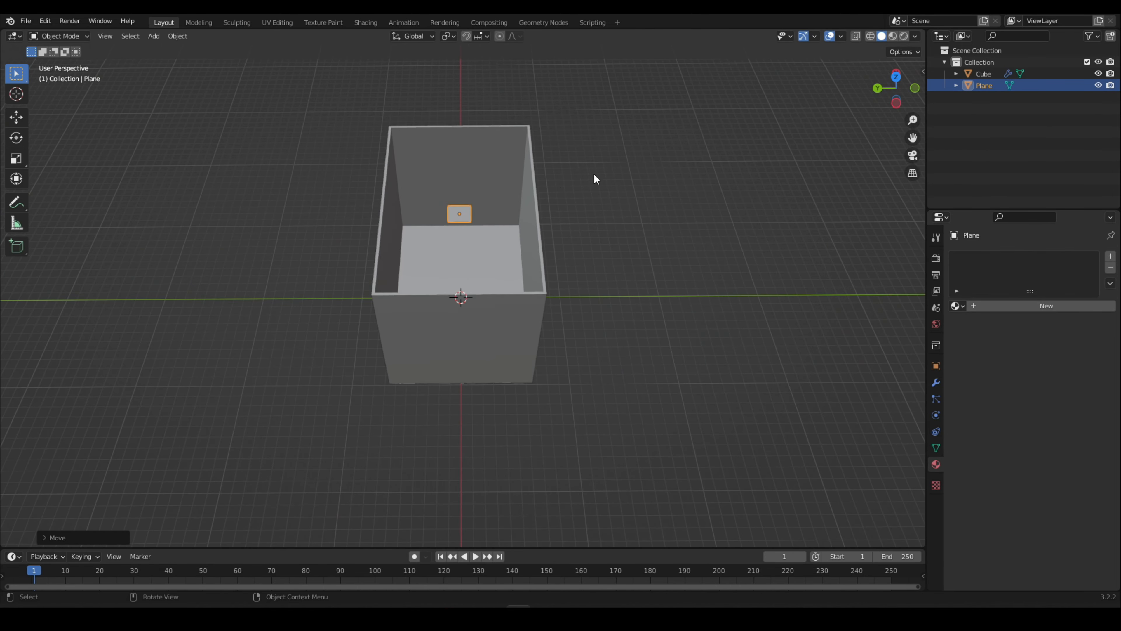
Step: Scale the plane up uniformly by about 6.5, and refine it from the top view by about 0.99 to fit between the long walls
{"action": "key", "text": "s"}
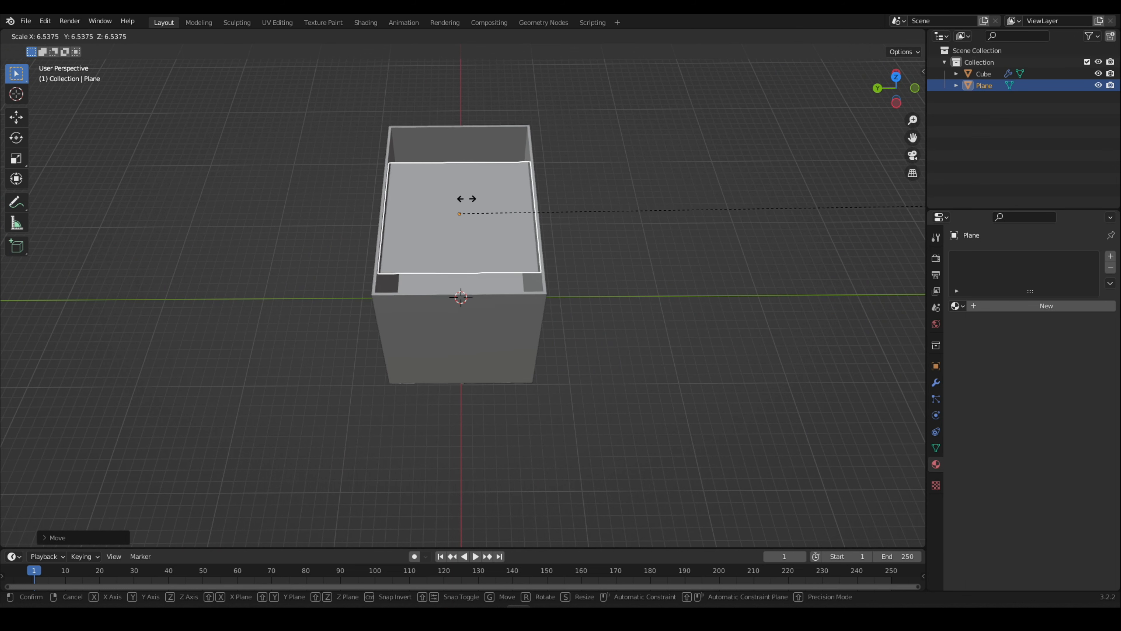
{"action": "left_click", "coordinate": [451, 195]}
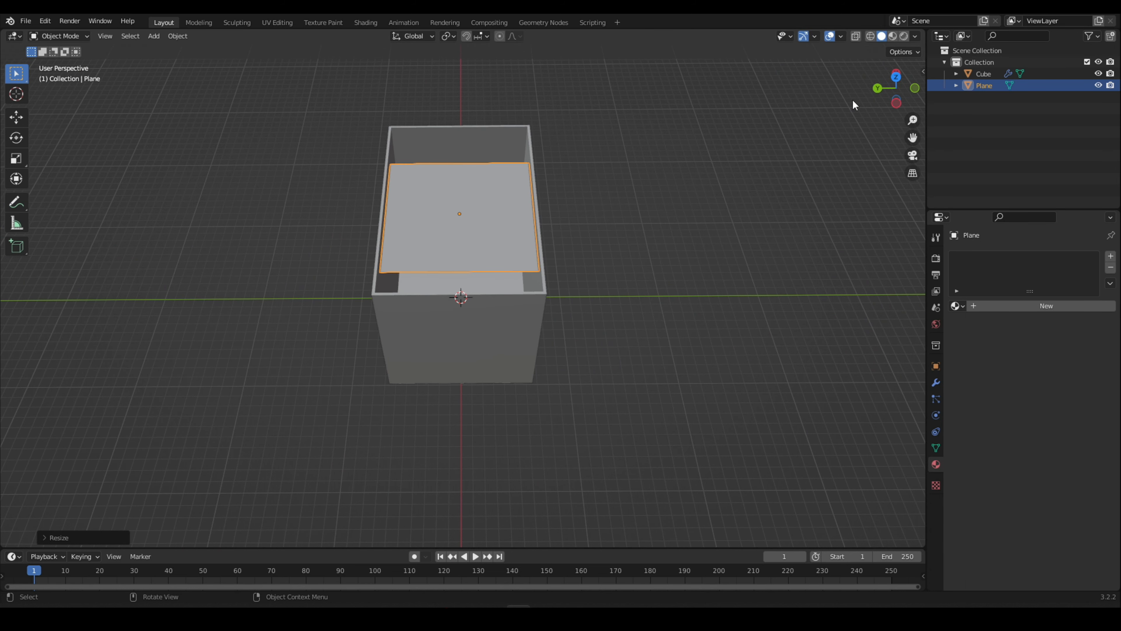
{"action": "left_click", "coordinate": [896, 77]}
{"action": "scroll", "coordinate": [521, 231], "scroll_direction": "up", "scroll_amount": 5}
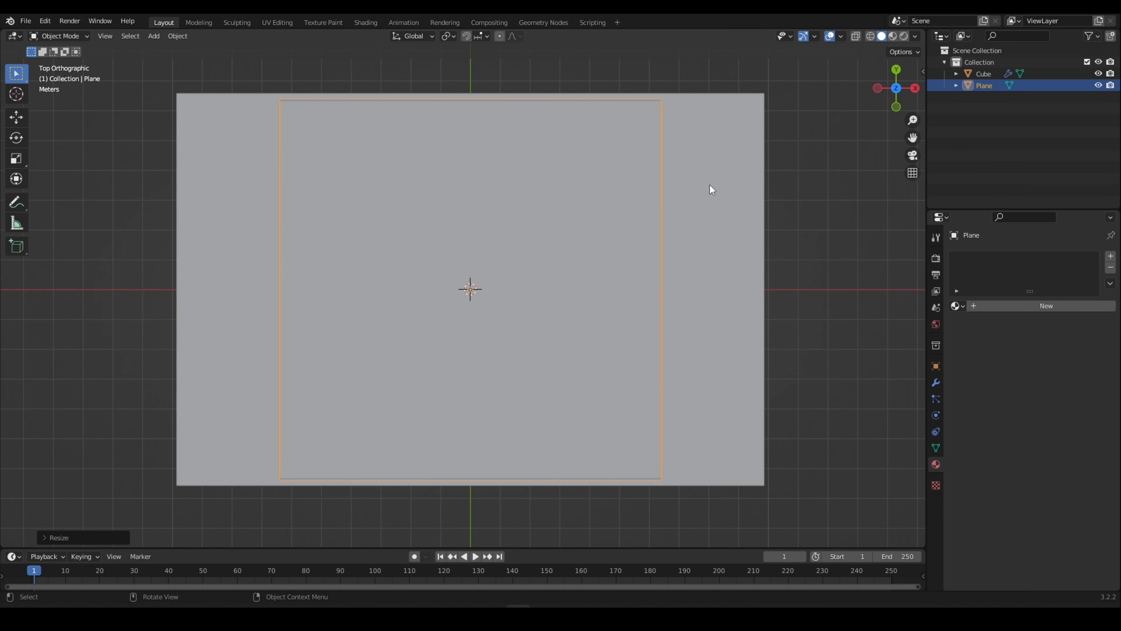
{"action": "key", "text": "s"}
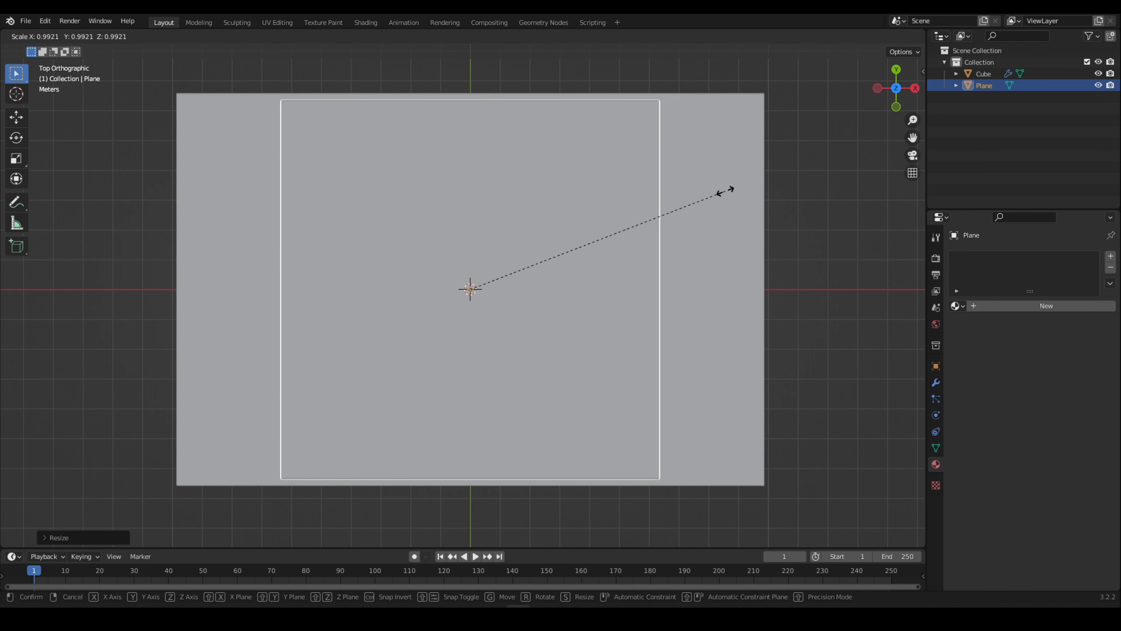
{"action": "left_click", "coordinate": [726, 193]}
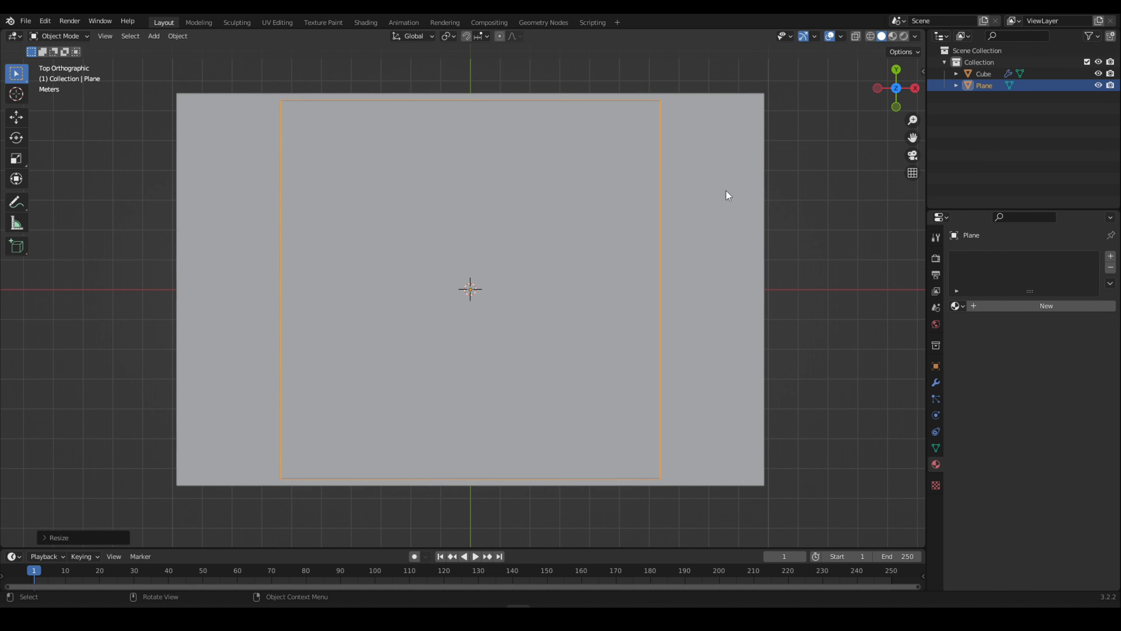
Step: Stretch the plane along X by about 1.51 so it reaches the box's end walls
{"action": "key", "text": "s"}
{"action": "key", "text": "x"}
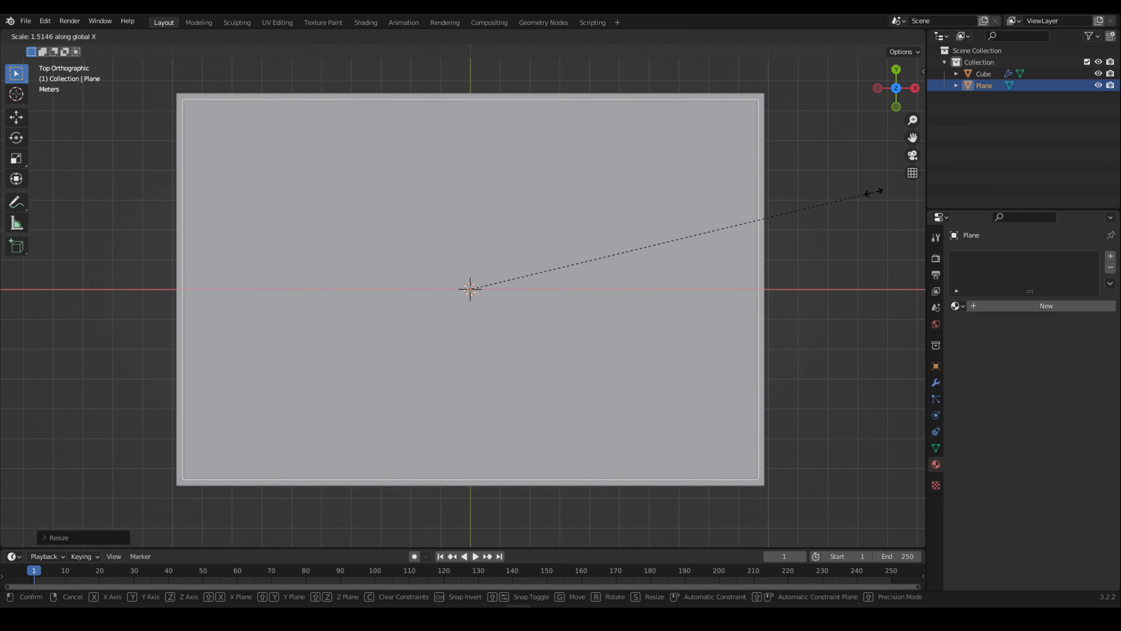
{"action": "left_click", "coordinate": [872, 191]}
{"action": "middle_click_drag", "start_coordinate": [864, 185], "coordinate": [658, 143]}
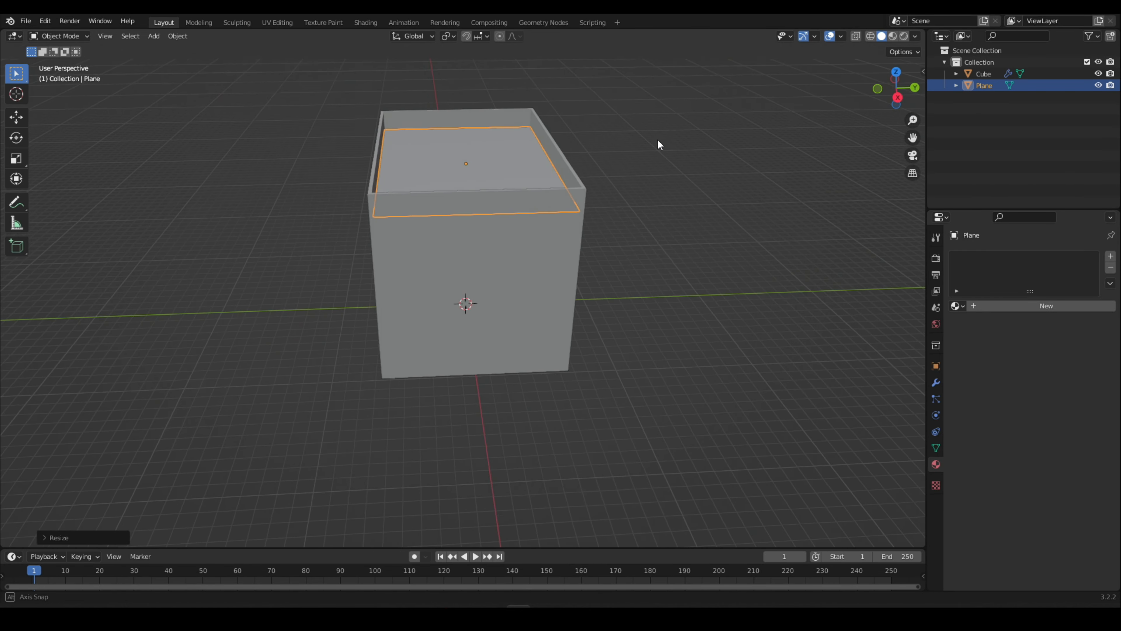
Step: Add a second cube mesh at the scene origin and move it up to just above the plane at the box's top
{"action": "left_click", "coordinate": [154, 36]}
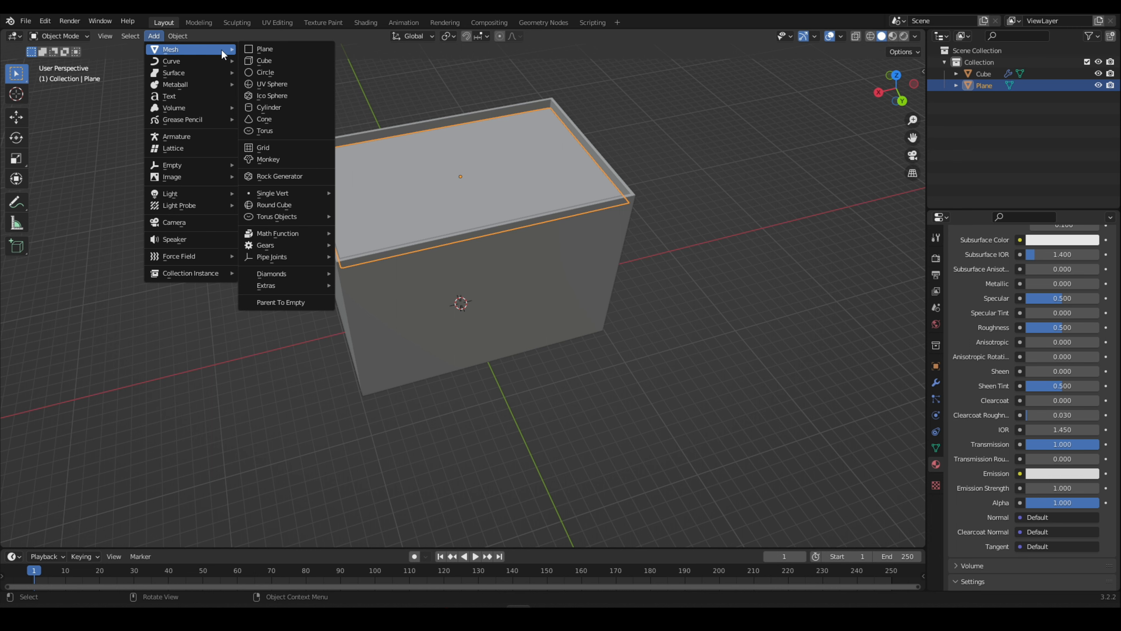
{"action": "left_click", "coordinate": [263, 58]}
{"action": "middle_click_drag", "start_coordinate": [313, 66], "coordinate": [525, 161]}
{"action": "key", "text": "b"}
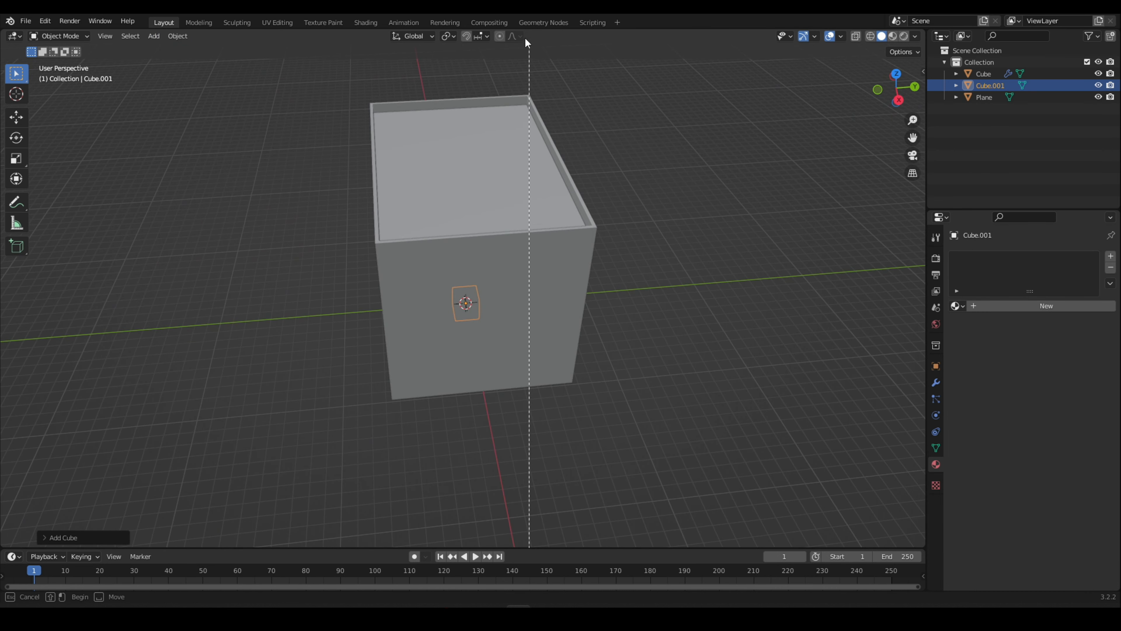
{"action": "key", "text": "Escape"}
{"action": "key", "text": "g"}
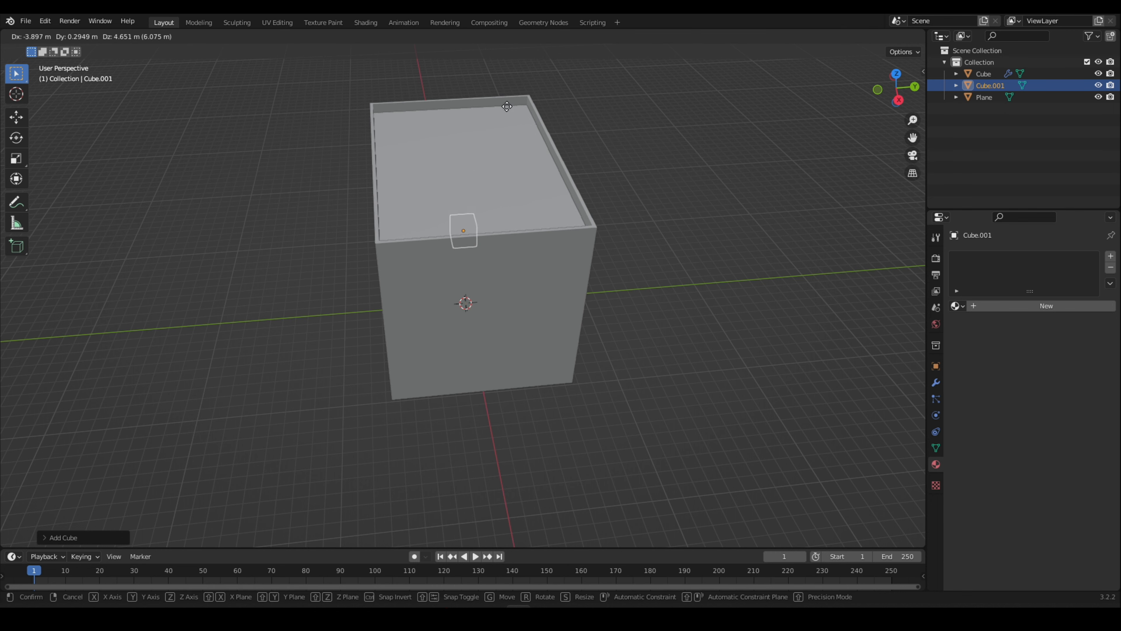
{"action": "left_click", "coordinate": [523, 473]}
{"action": "middle_click_drag", "start_coordinate": [520, 481], "coordinate": [538, 453]}
{"action": "key", "text": "g"}
{"action": "left_click", "coordinate": [697, 456]}
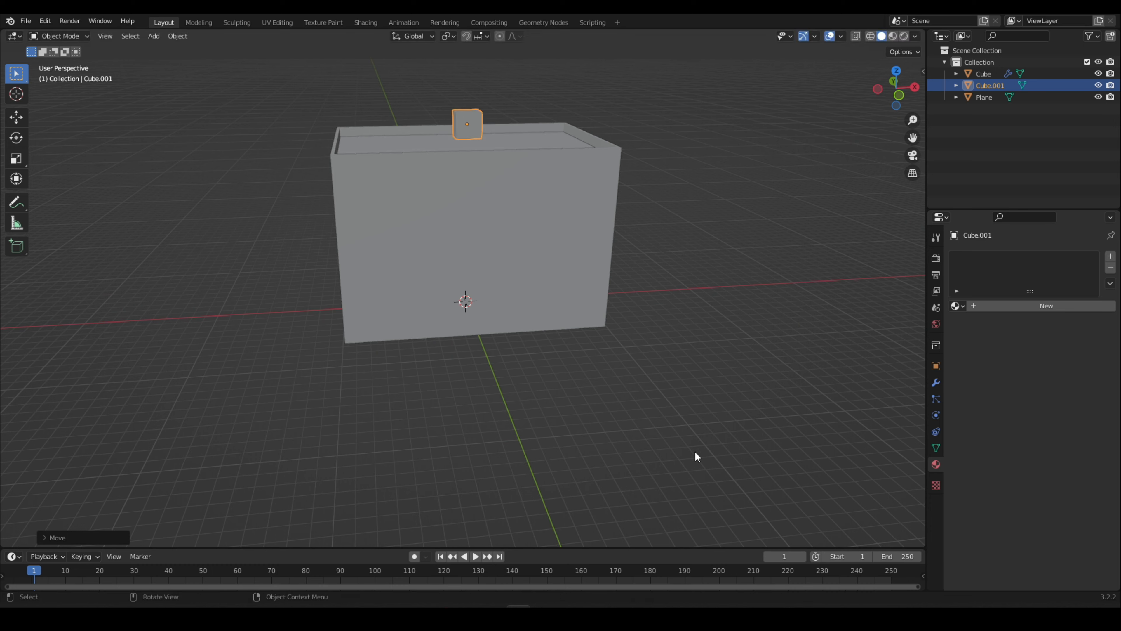
Step: In Edit Mode, extrude the small cube's negative X side face outward along the box's length to form a longer block
{"action": "middle_click_drag", "start_coordinate": [383, 243], "coordinate": [251, 182]}
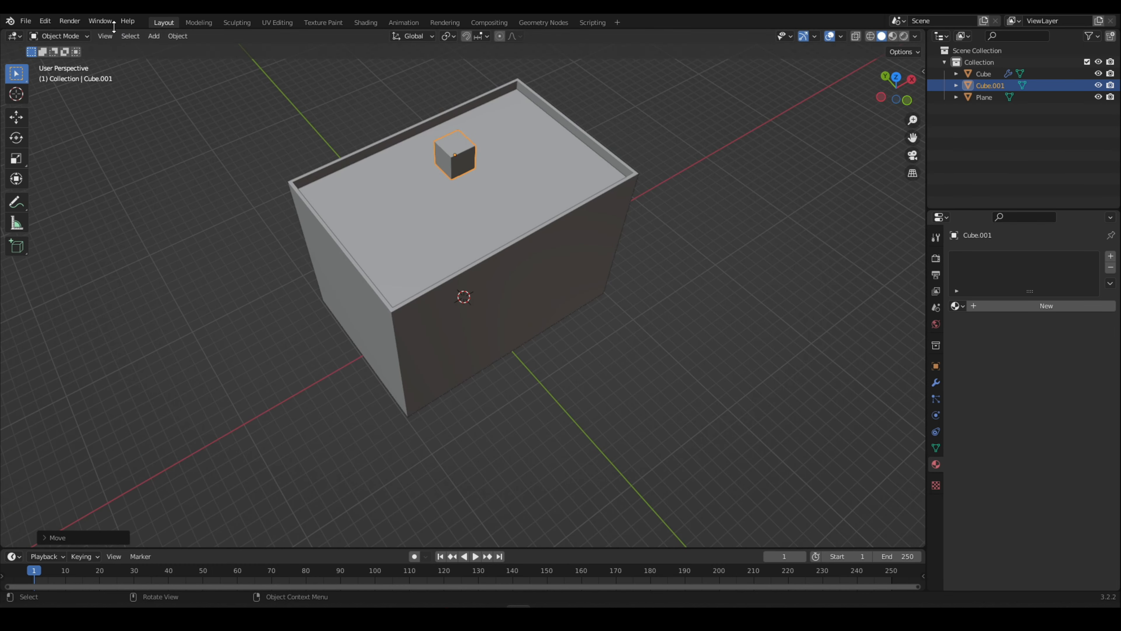
{"action": "left_click", "coordinate": [71, 36]}
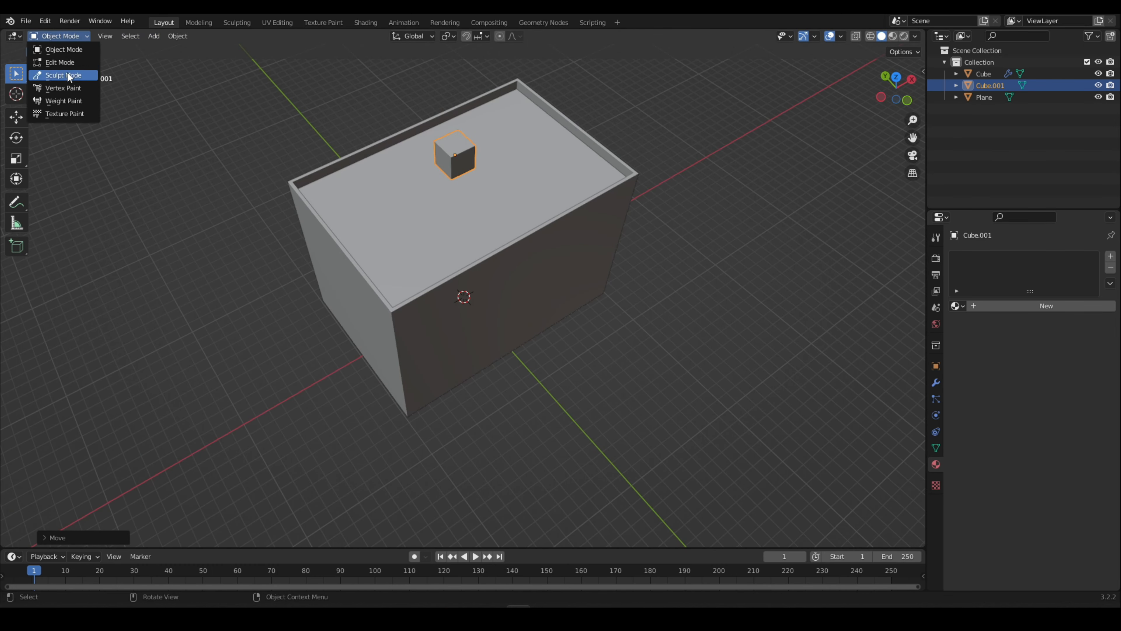
{"action": "left_click", "coordinate": [52, 62]}
{"action": "scroll", "coordinate": [386, 134], "scroll_direction": "up", "scroll_amount": 5}
{"action": "left_click_drag", "start_coordinate": [912, 138], "coordinate": [1081, 346]}
{"action": "middle_click_drag", "start_coordinate": [681, 173], "coordinate": [730, 173]}
{"action": "left_click_drag", "start_coordinate": [913, 138], "coordinate": [750, 169]}
{"action": "left_click", "coordinate": [508, 228]}
{"action": "key", "text": "e"}
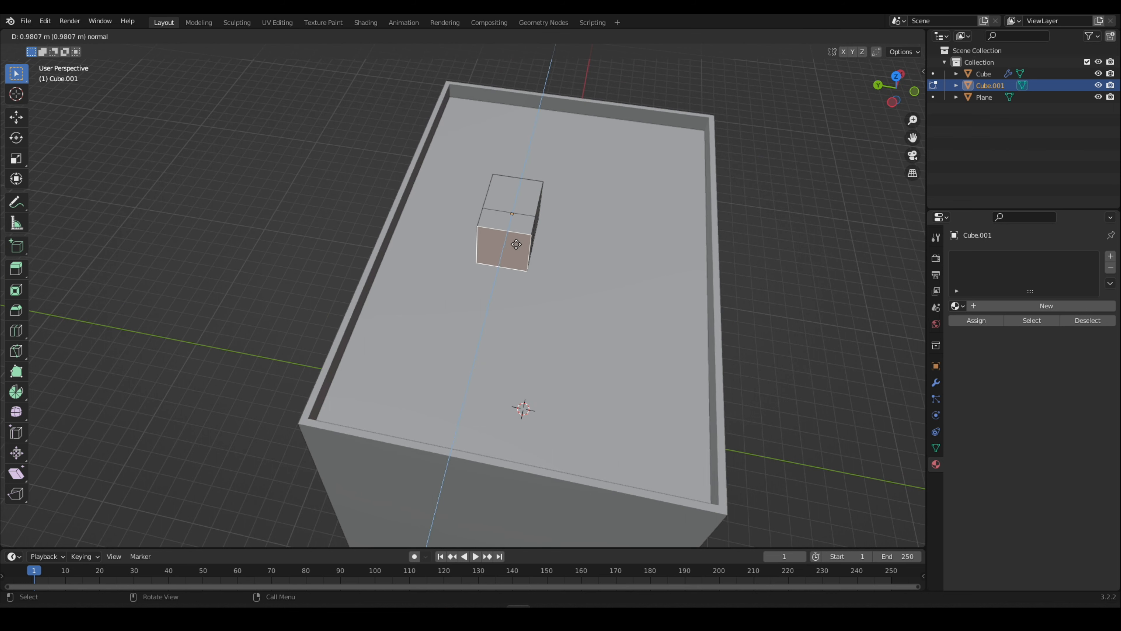
{"action": "left_click", "coordinate": [519, 259]}
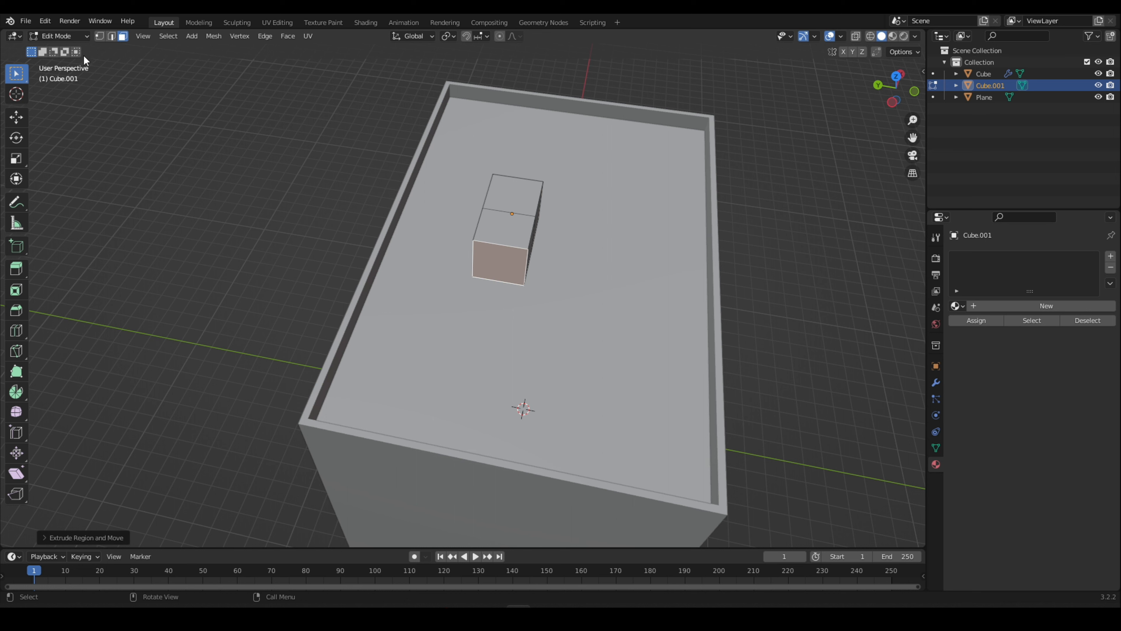
Step: Add a Subdivision Surface modifier to the block and set its viewport levels to 2
{"action": "left_click", "coordinate": [935, 382]}
{"action": "left_click", "coordinate": [1054, 256]}
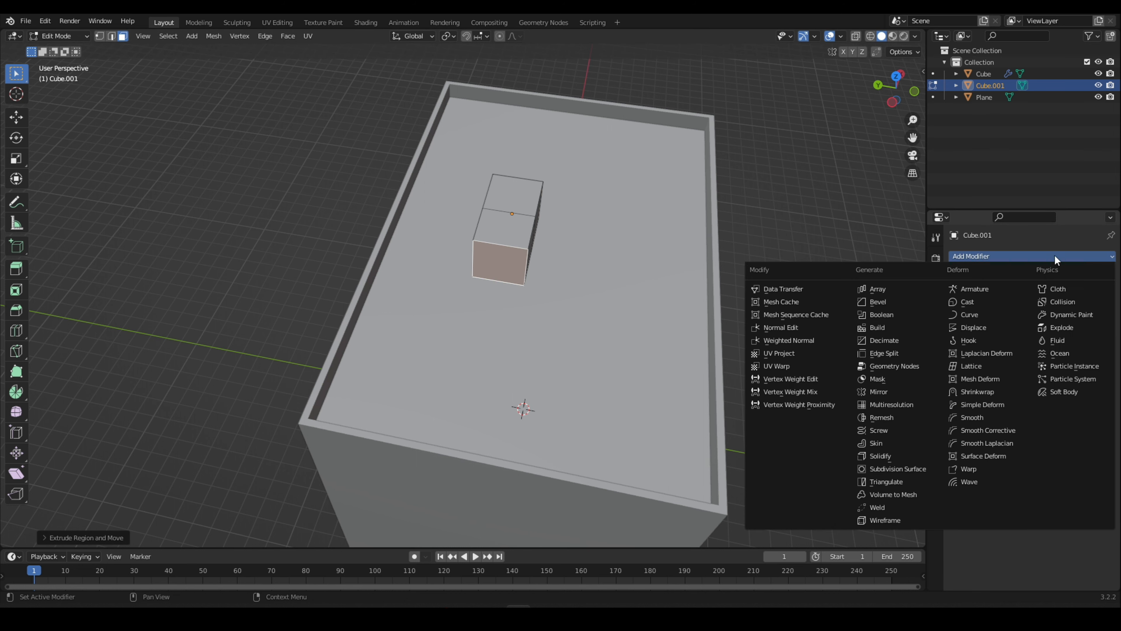
{"action": "left_click", "coordinate": [878, 468]}
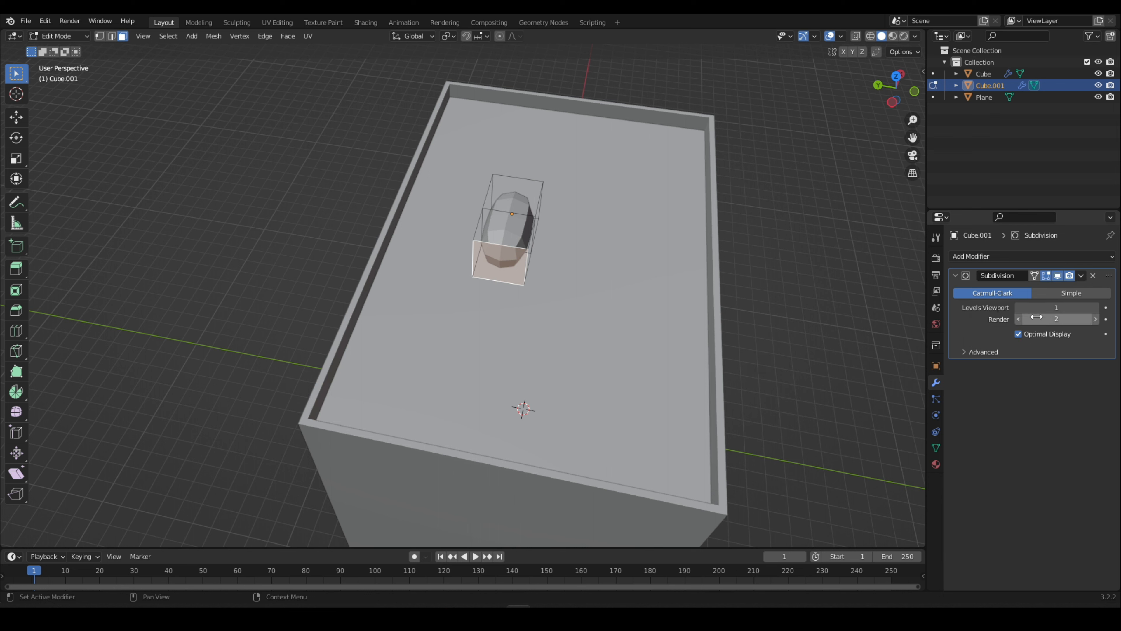
{"action": "left_click", "coordinate": [1095, 307]}
Step: Shade the rounded block smooth in Object Mode and set its Subdivision viewport levels to 5
{"action": "right_click", "coordinate": [490, 234]}
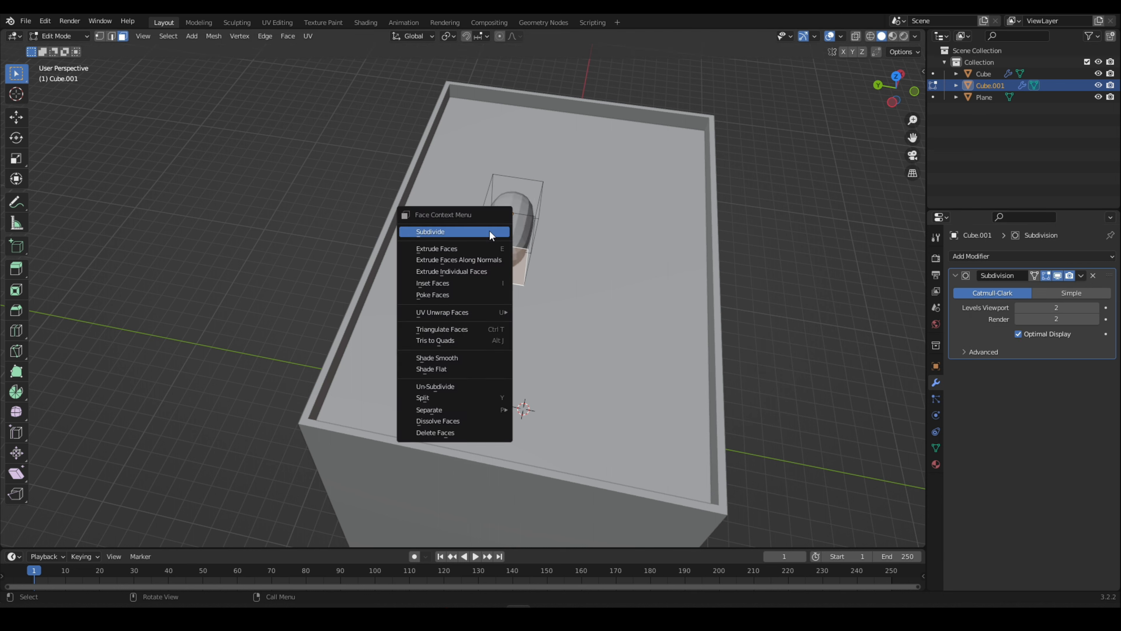
{"action": "left_click", "coordinate": [57, 36]}
{"action": "left_click", "coordinate": [50, 45]}
{"action": "right_click", "coordinate": [510, 213]}
{"action": "left_click", "coordinate": [510, 214]}
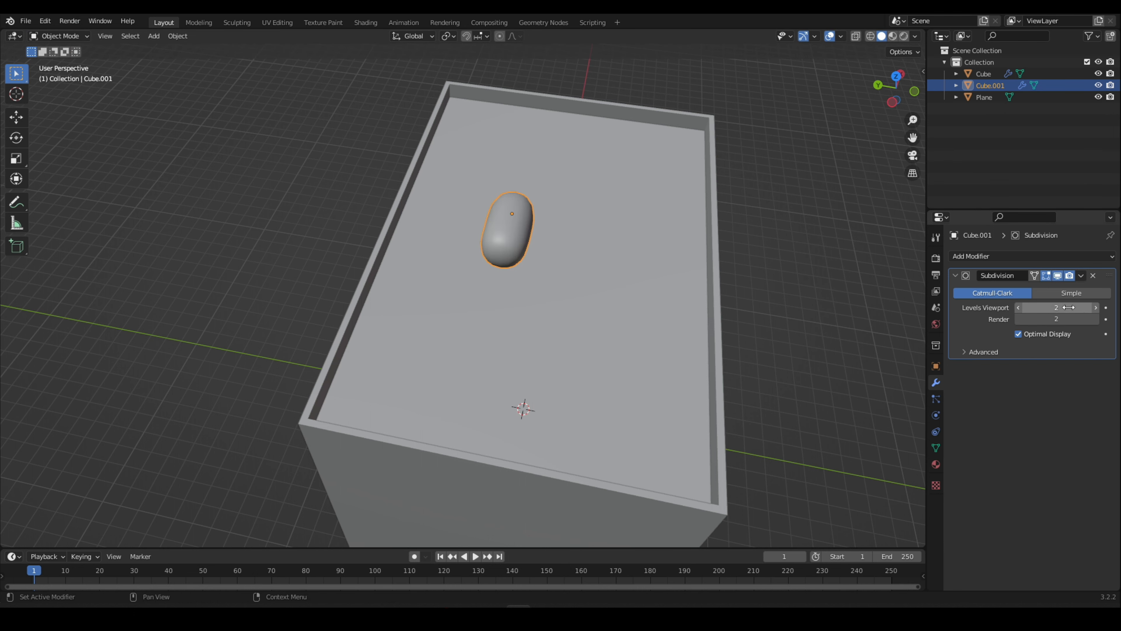
{"action": "left_click", "coordinate": [1096, 307]}
{"action": "left_click", "coordinate": [1096, 308]}
Step: Stretch the rounded block along the global X axis into a longer capsule
{"action": "middle_click_drag", "start_coordinate": [427, 195], "coordinate": [393, 187]}
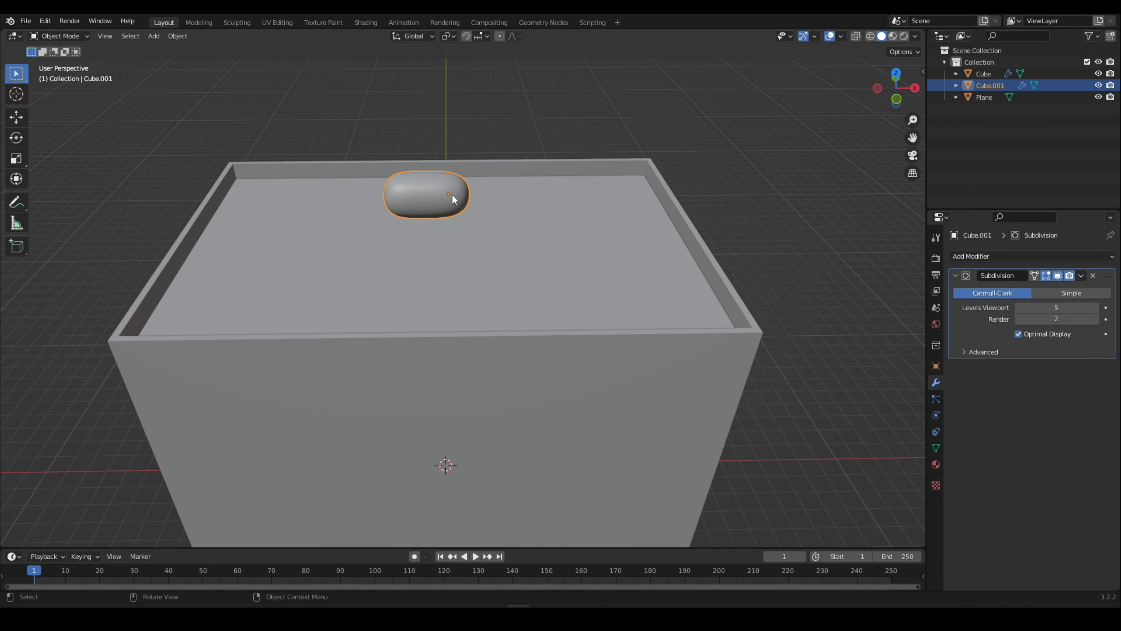
{"action": "key", "text": "s"}
{"action": "key", "text": "x"}
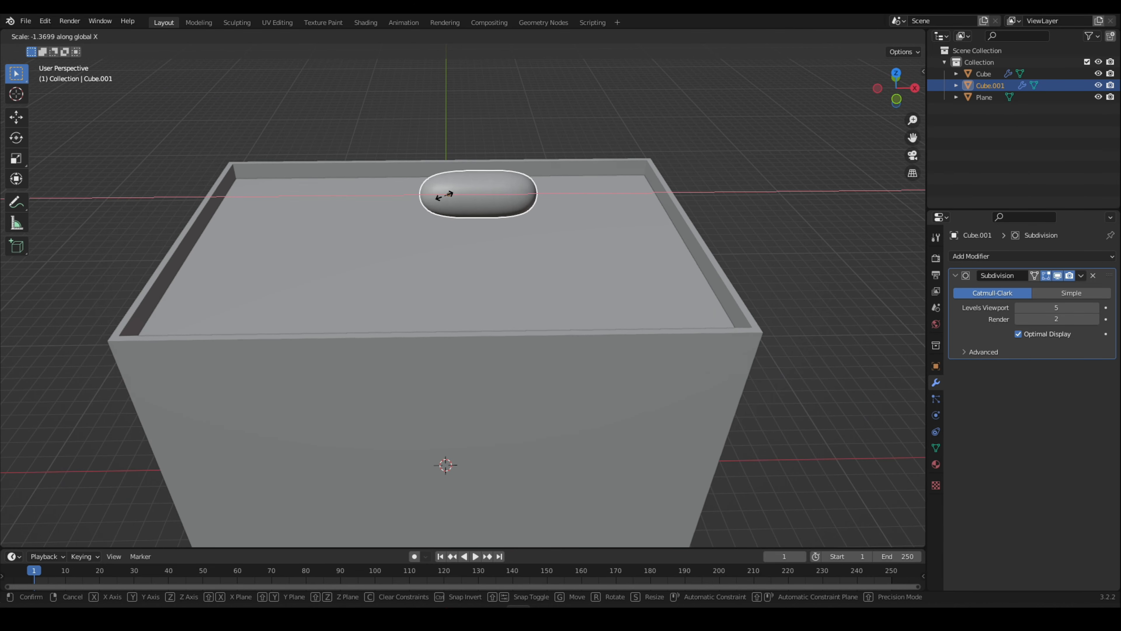
{"action": "left_click", "coordinate": [455, 198]}
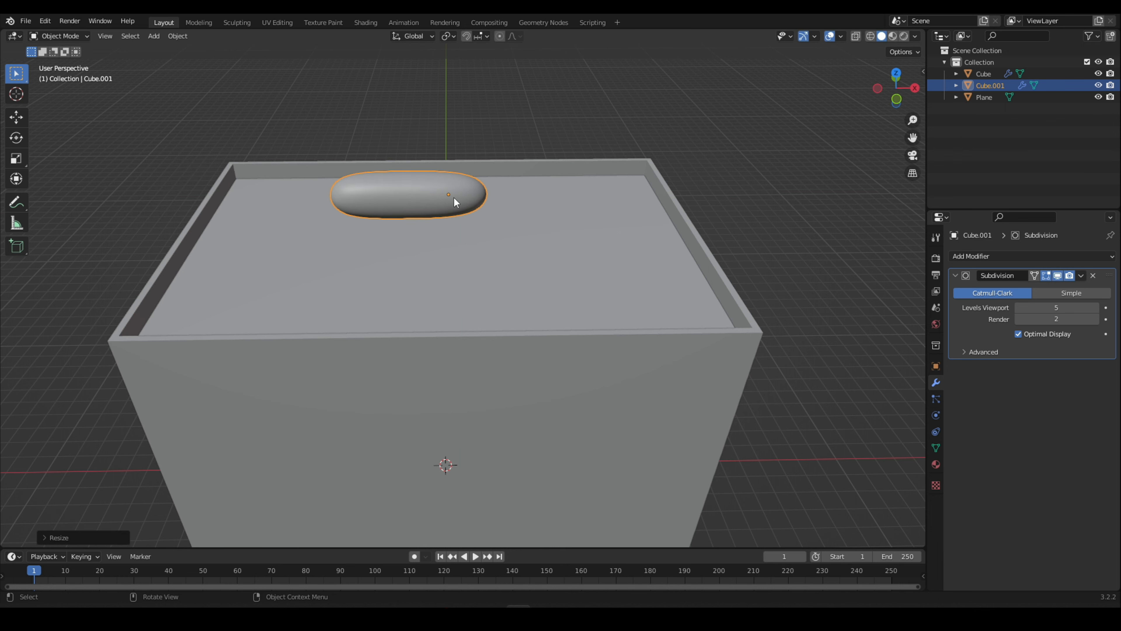
Step: In Edit Mode, add one loop cut around the middle of each half of the capsule to sharpen its rounded ends
{"action": "left_click", "coordinate": [52, 36]}
{"action": "left_click", "coordinate": [51, 61]}
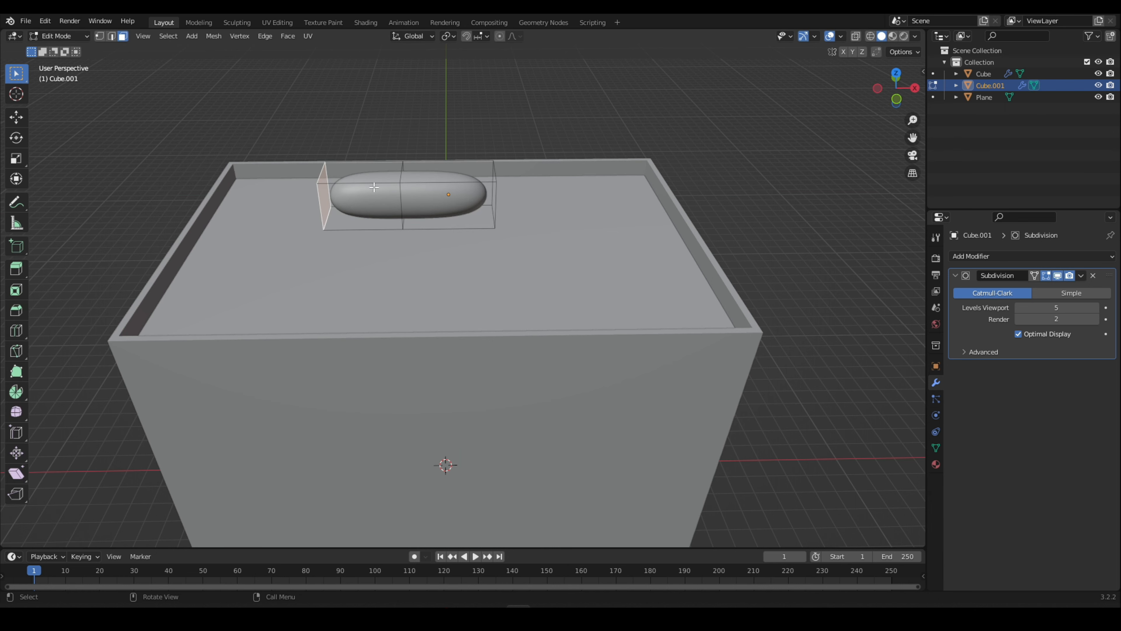
{"action": "key", "text": "ctrl+r"}
{"action": "left_click", "coordinate": [388, 181]}
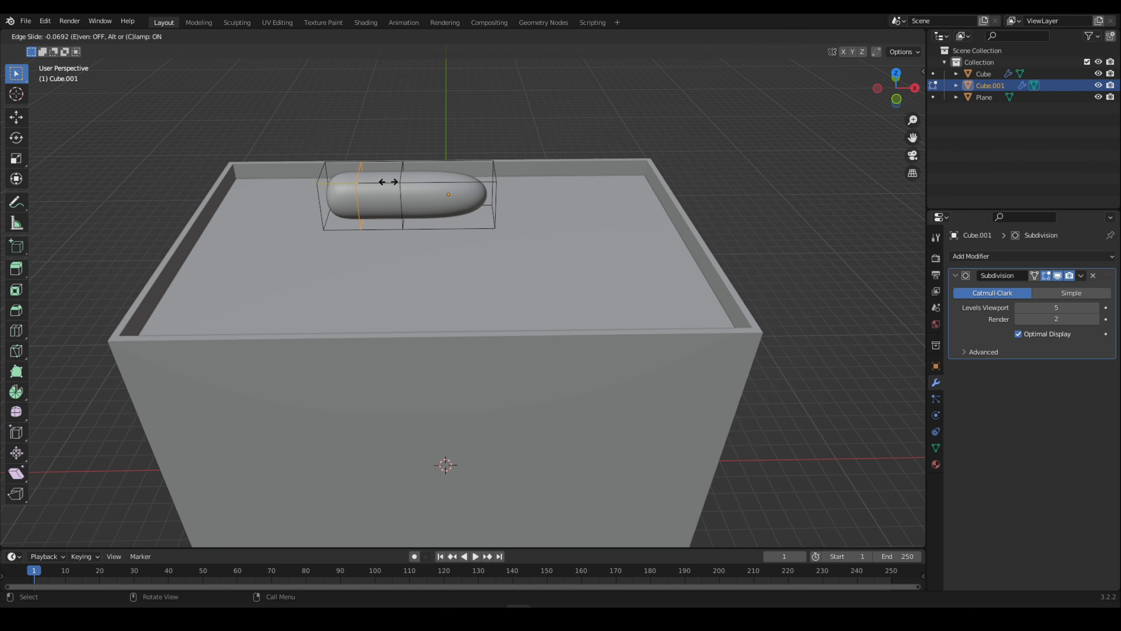
{"action": "left_click", "coordinate": [387, 182]}
{"action": "key", "text": "ctrl+r"}
{"action": "left_click", "coordinate": [457, 190]}
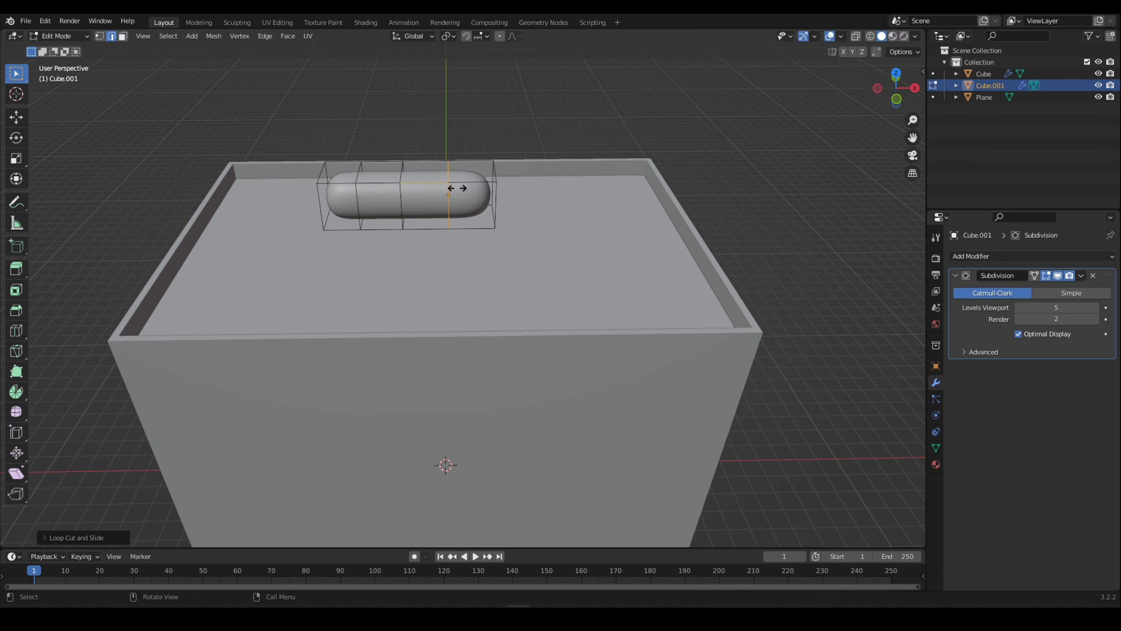
{"action": "left_click", "coordinate": [462, 189]}
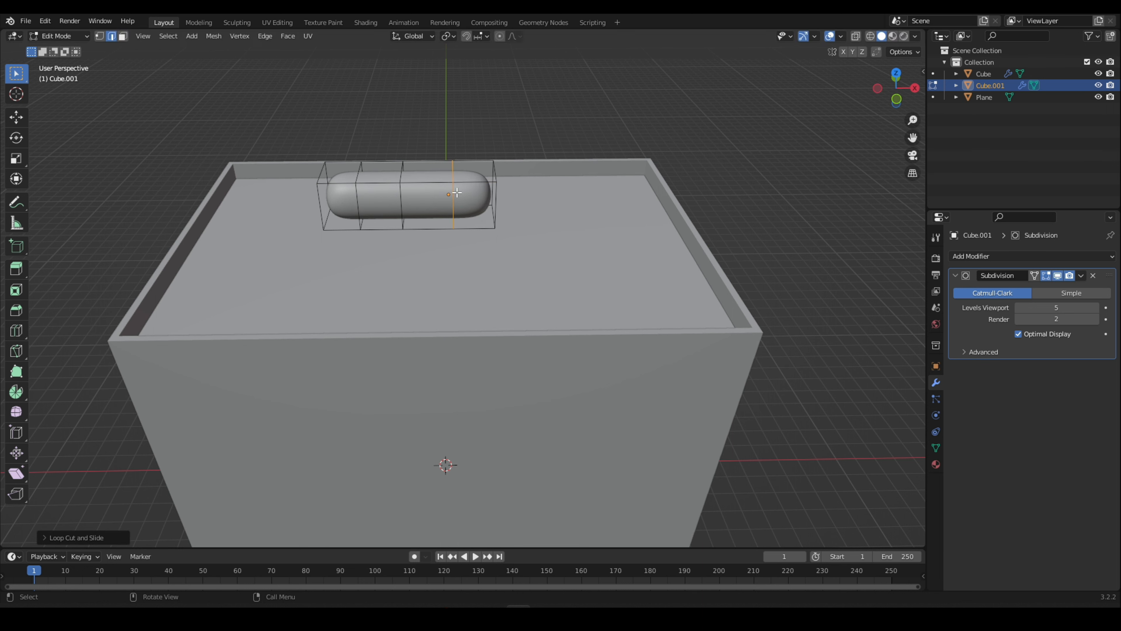
Step: Return to Object Mode and rotate the capsule 90° about the global Z axis
{"action": "left_click", "coordinate": [50, 37]}
{"action": "middle_click_drag", "start_coordinate": [380, 203], "coordinate": [526, 203]}
{"action": "left_click", "coordinate": [52, 36]}
{"action": "left_click", "coordinate": [53, 47]}
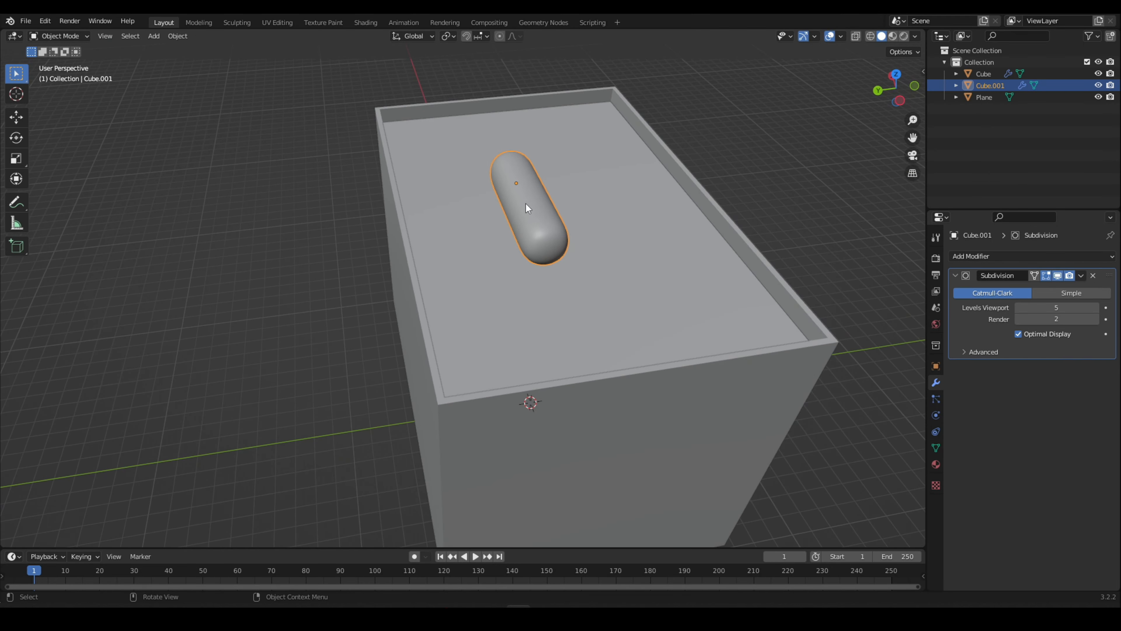
{"action": "type", "text": "rz90"}
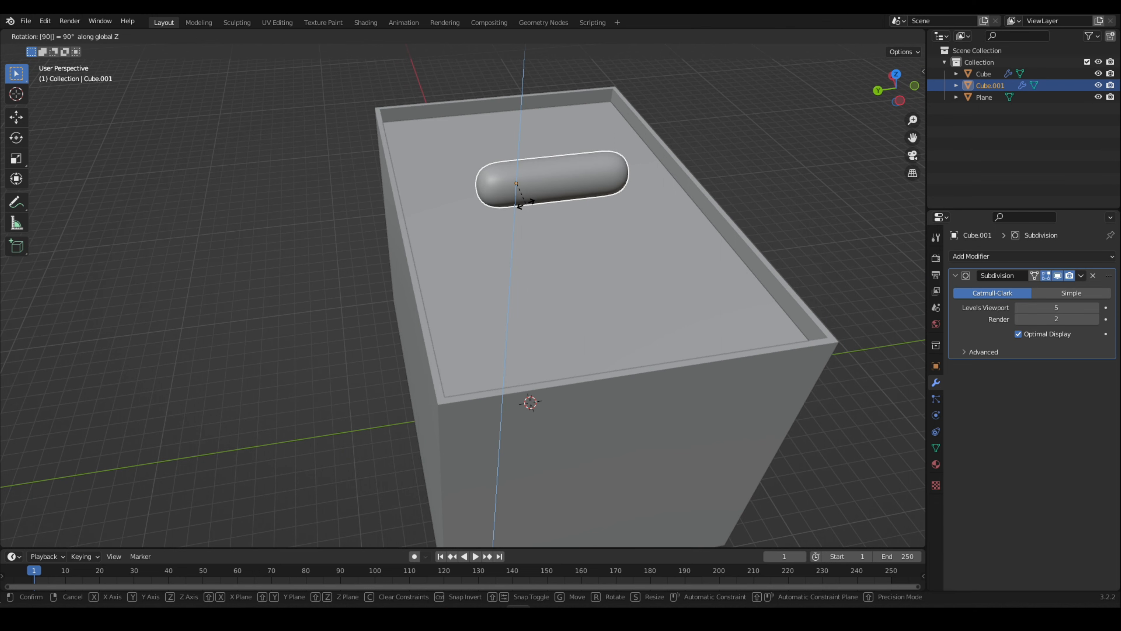
{"action": "key", "text": "Return"}
Step: Move the capsule along global X toward the box's negative-X end and lower it along Z toward the plane
{"action": "middle_click_drag", "start_coordinate": [533, 203], "coordinate": [644, 201]}
{"action": "key", "text": "g"}
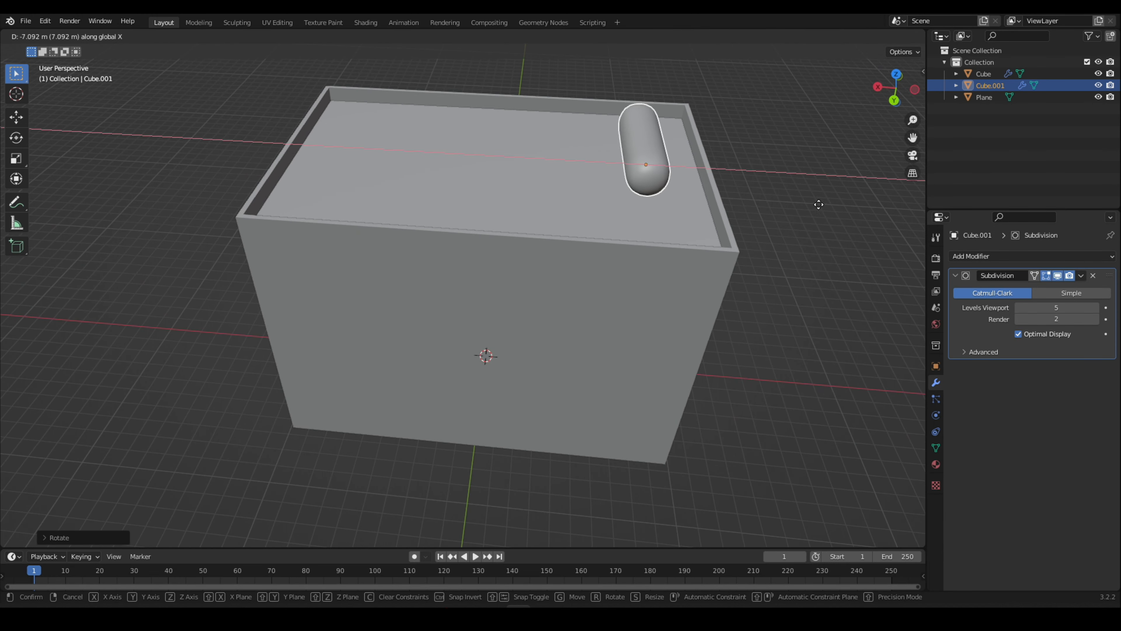
{"action": "left_click", "coordinate": [834, 205]}
{"action": "left_click", "coordinate": [896, 99]}
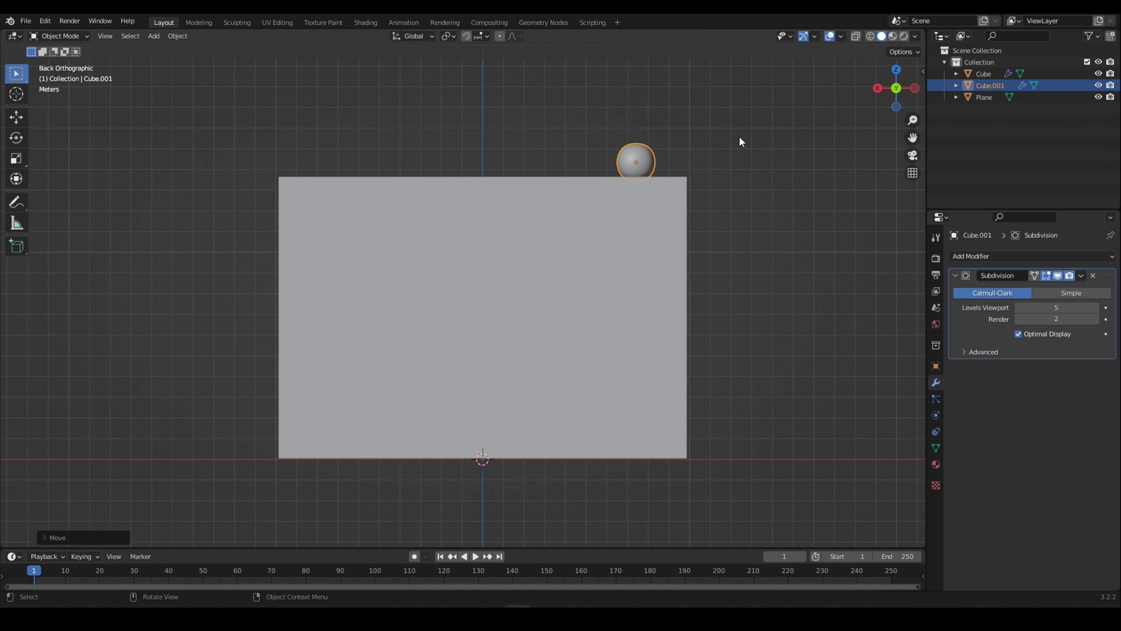
{"action": "middle_click_drag", "start_coordinate": [724, 141], "coordinate": [729, 166]}
{"action": "key", "text": "g"}
{"action": "key", "text": "z"}
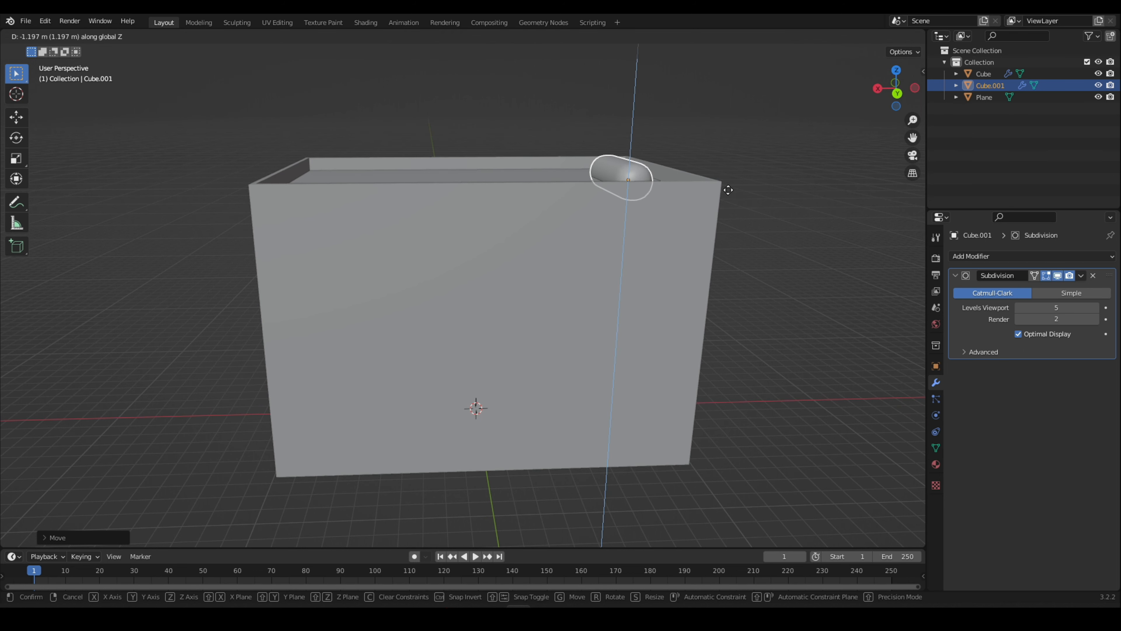
{"action": "left_click", "coordinate": [743, 181]}
Step: Scale the capsule down uniformly to about 0.8 and lower it about 0.23 m along global Z
{"action": "middle_click_drag", "start_coordinate": [746, 179], "coordinate": [316, 94]}
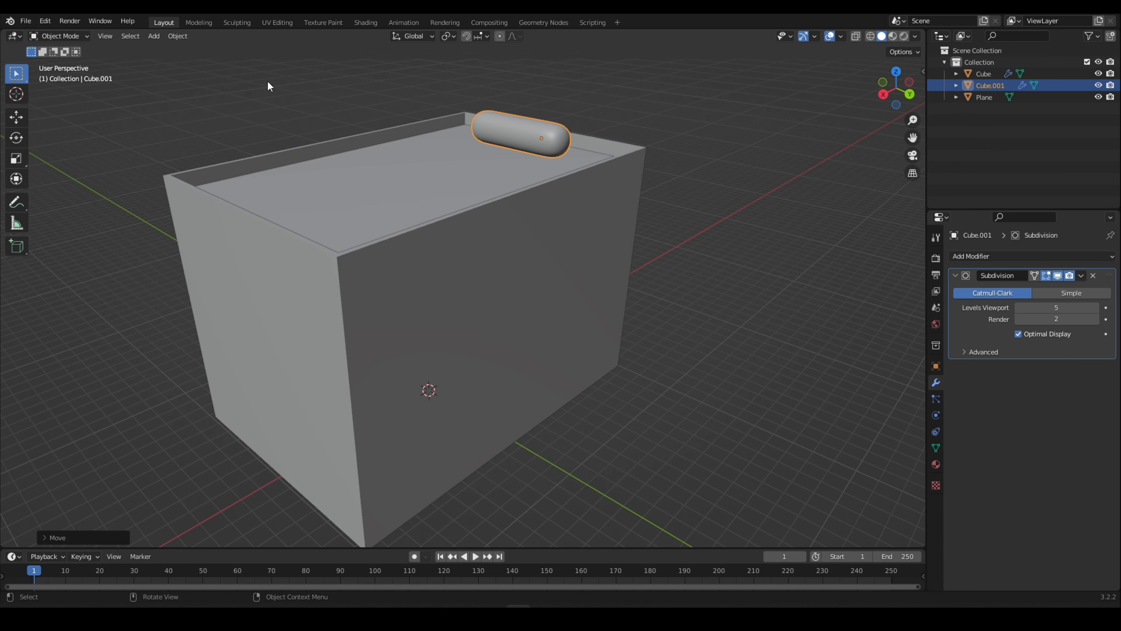
{"action": "key", "text": "s"}
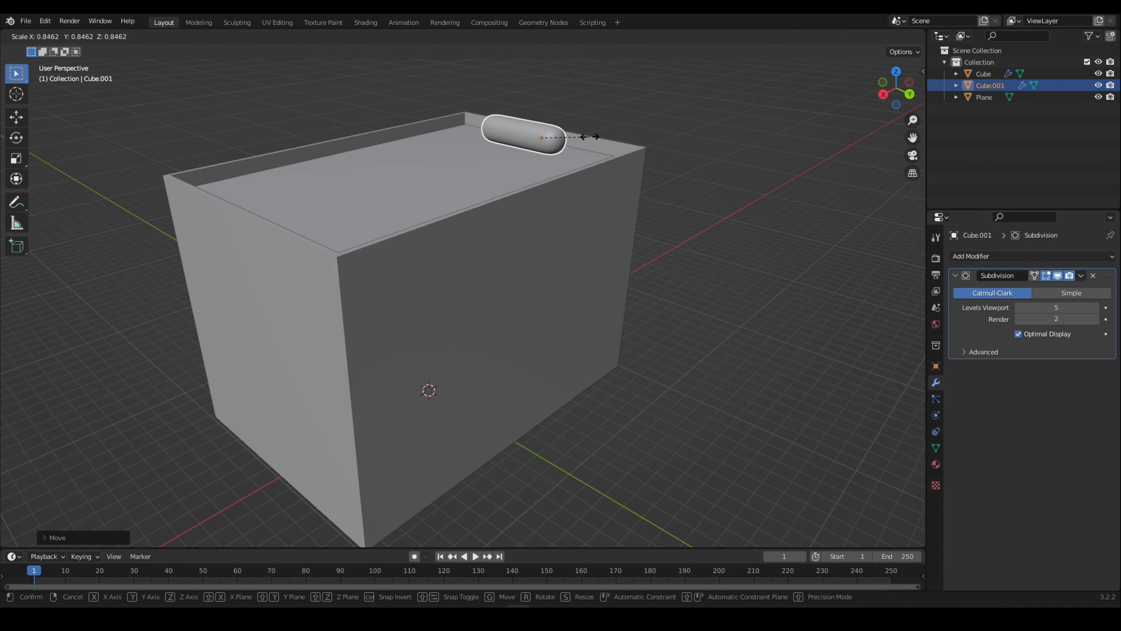
{"action": "left_click", "coordinate": [584, 136]}
{"action": "middle_click_drag", "start_coordinate": [584, 135], "coordinate": [552, 102]}
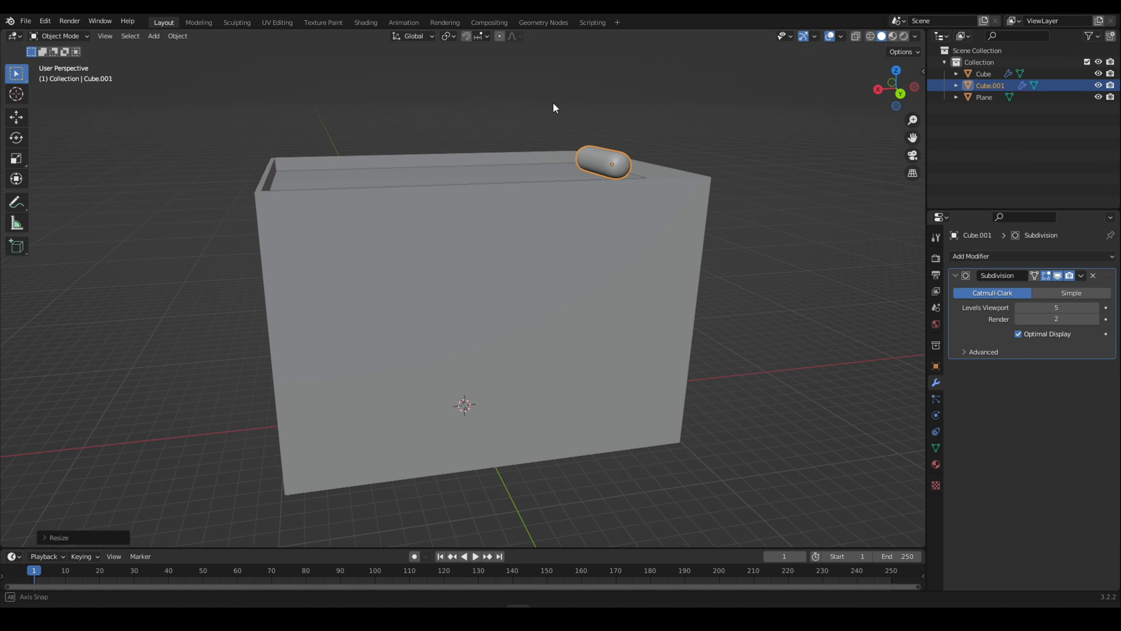
{"action": "key", "text": "g"}
{"action": "key", "text": "z"}
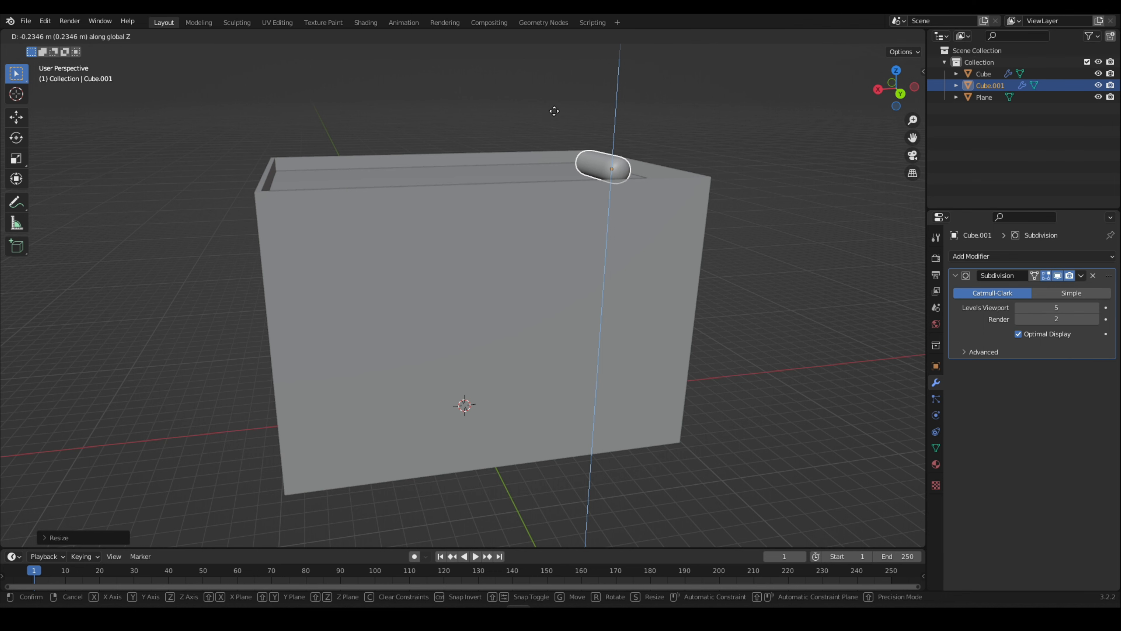
{"action": "left_click", "coordinate": [554, 111]}
Step: In Edit Mode, add a lengthwise loop cut near the capsule's underside with an edge slide of about 0.3, and return to Object Mode
{"action": "left_click", "coordinate": [65, 38]}
{"action": "left_click", "coordinate": [64, 62]}
{"action": "middle_click_drag", "start_coordinate": [384, 124], "coordinate": [493, 145]}
{"action": "left_click_drag", "start_coordinate": [912, 138], "coordinate": [982, 285]}
{"action": "scroll", "coordinate": [515, 265], "scroll_direction": "up", "scroll_amount": 5}
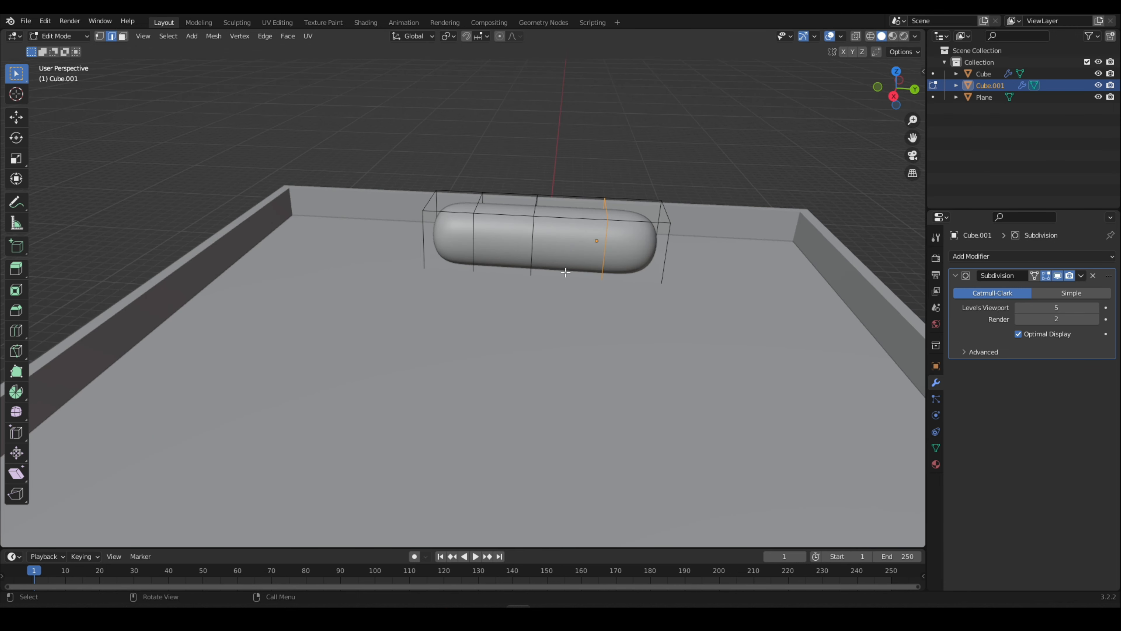
{"action": "key", "text": "ctrl+r"}
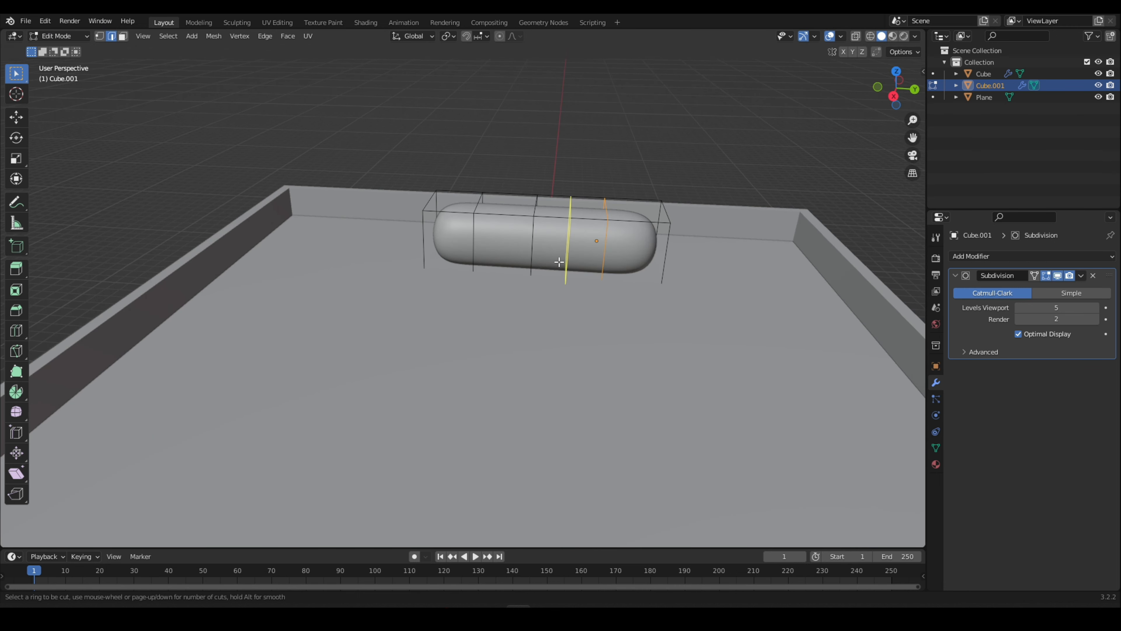
{"action": "left_click", "coordinate": [665, 251]}
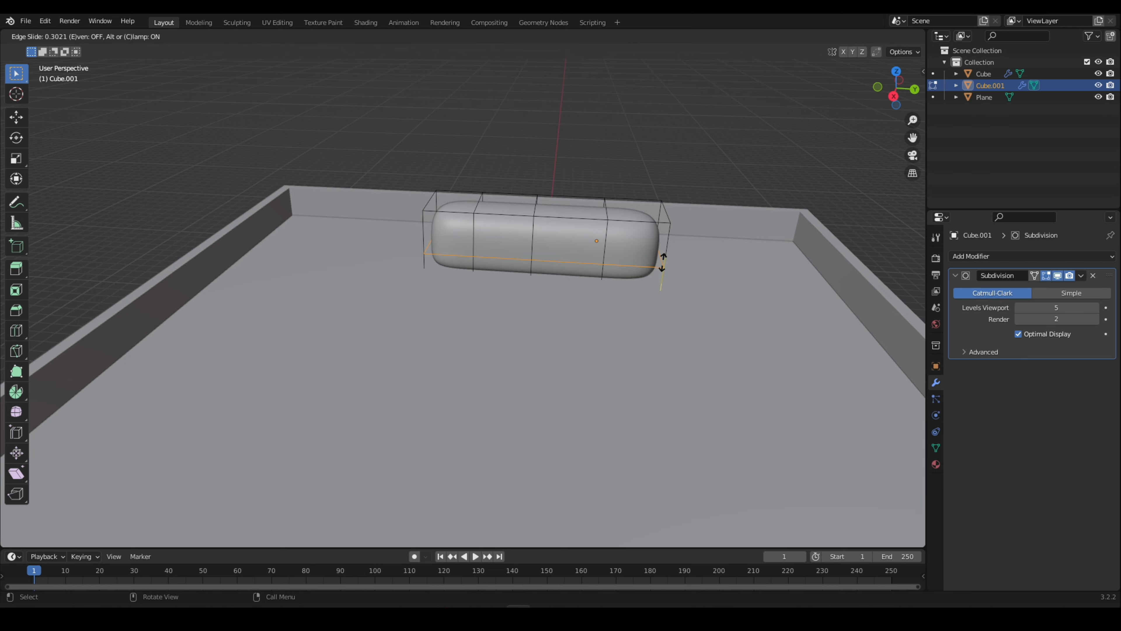
{"action": "left_click", "coordinate": [663, 261]}
{"action": "middle_click_drag", "start_coordinate": [662, 262], "coordinate": [656, 181]}
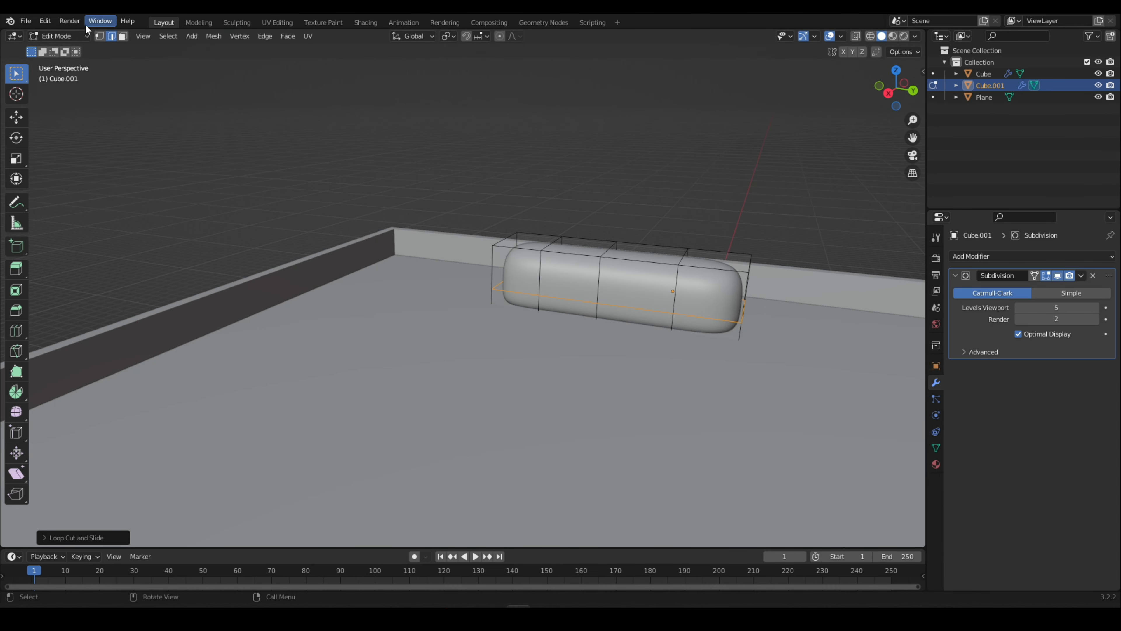
{"action": "left_click", "coordinate": [68, 36]}
{"action": "left_click", "coordinate": [74, 45]}
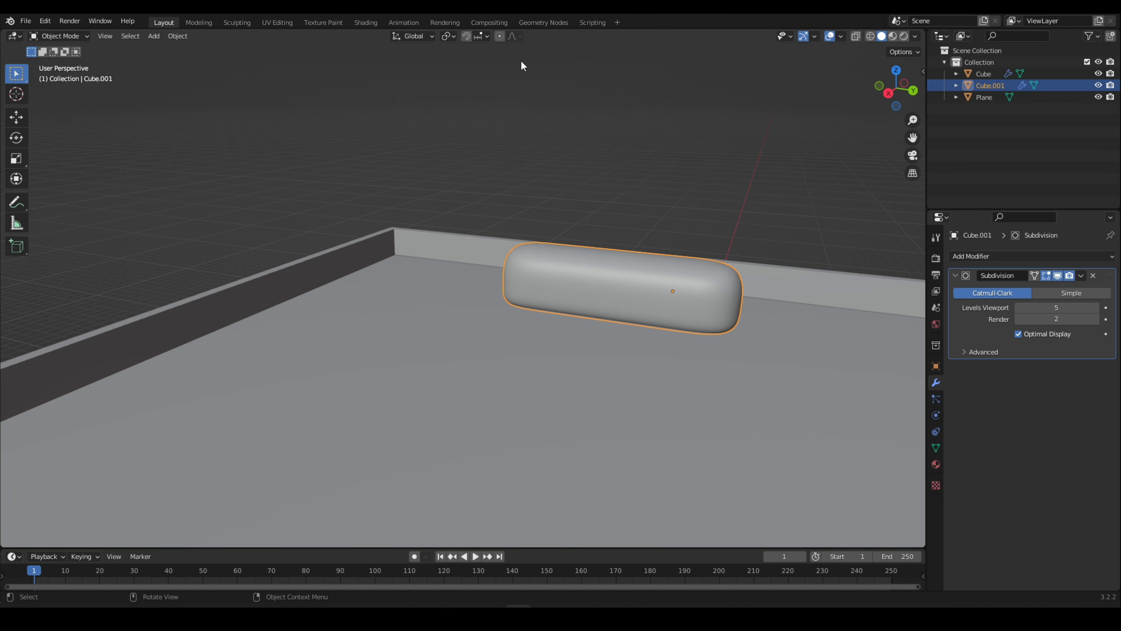
Step: In top view, duplicate the capsule along global X to the middle of the box
{"action": "left_click", "coordinate": [890, 71]}
{"action": "scroll", "coordinate": [437, 221], "scroll_direction": "down", "scroll_amount": 4}
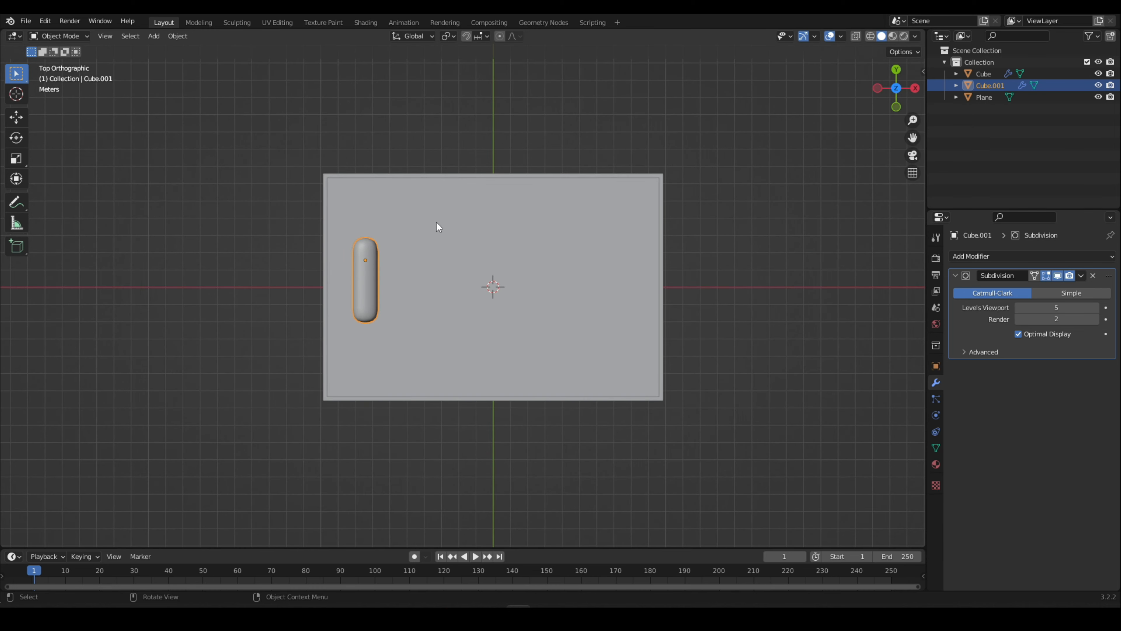
{"action": "key", "text": "shift+d"}
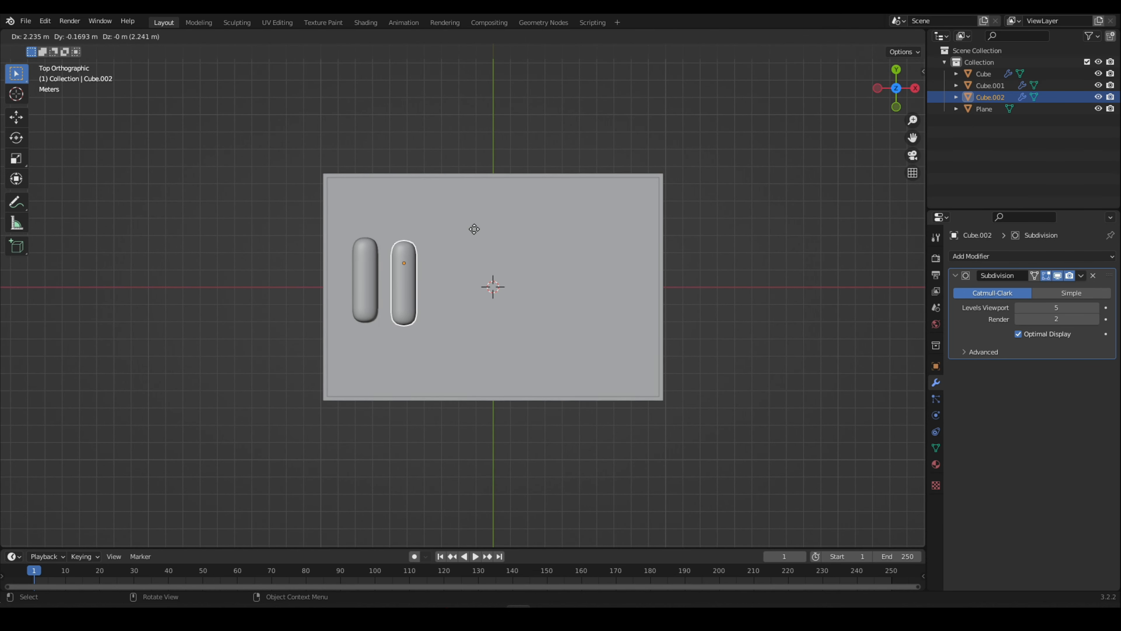
{"action": "key", "text": "x"}
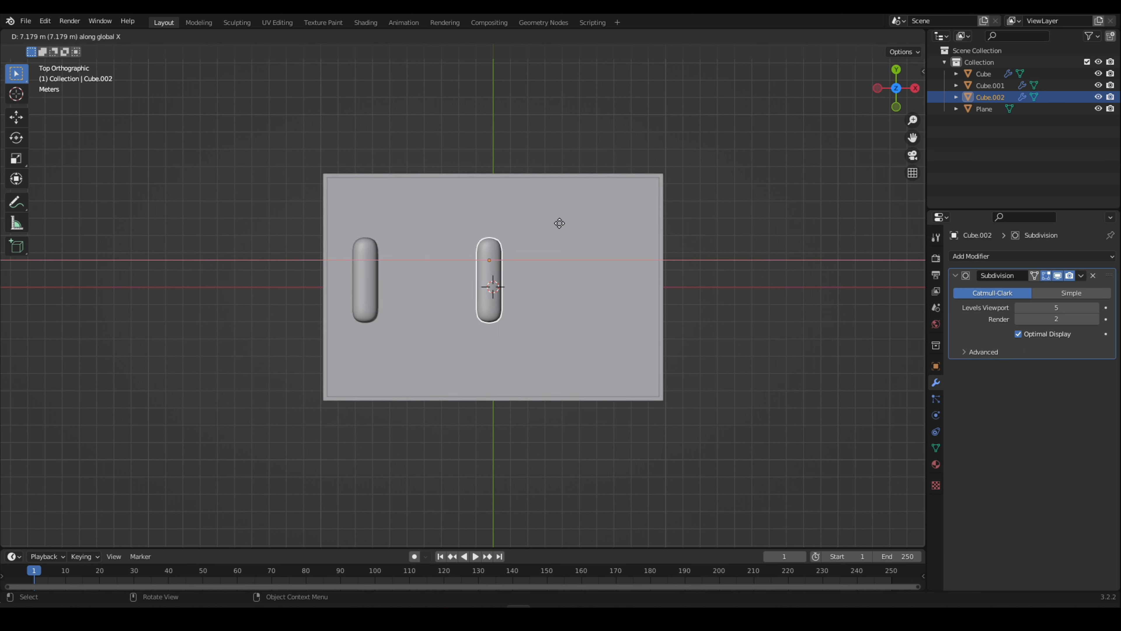
{"action": "left_click", "coordinate": [563, 222]}
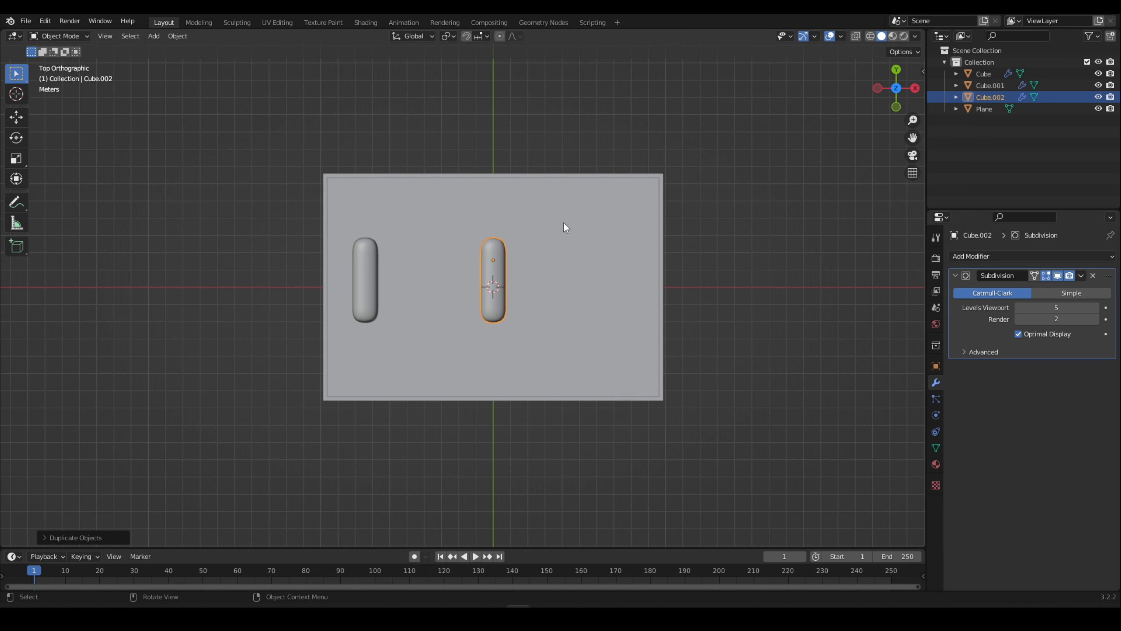
Step: Duplicate the middle capsule about 6.6 m along global X toward the box's positive-X end
{"action": "key", "text": "shift+d"}
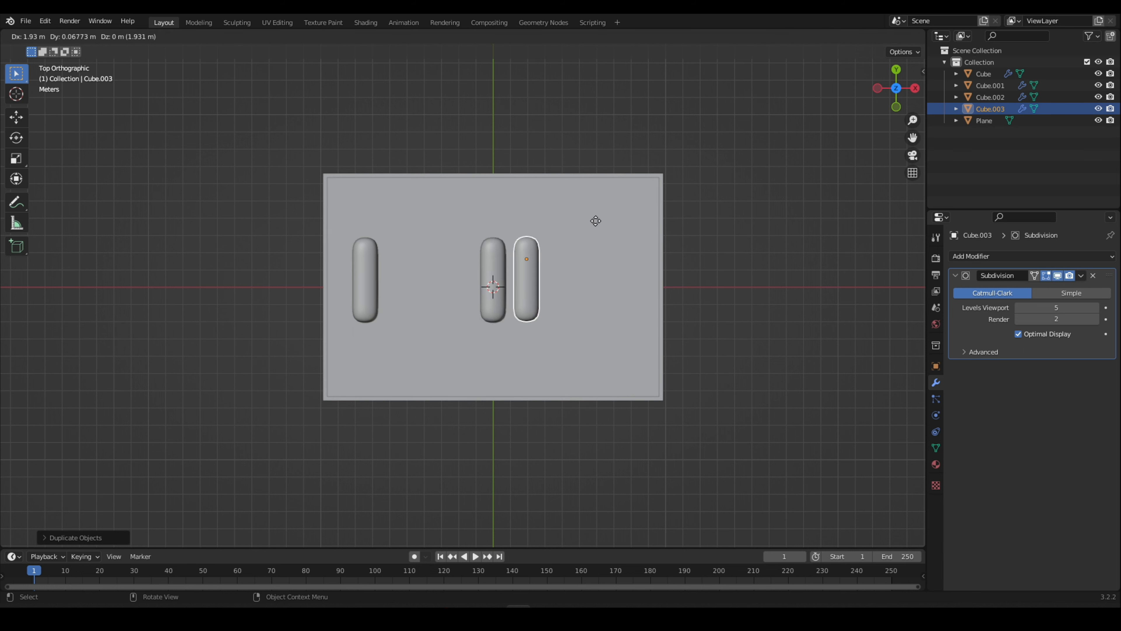
{"action": "key", "text": "x"}
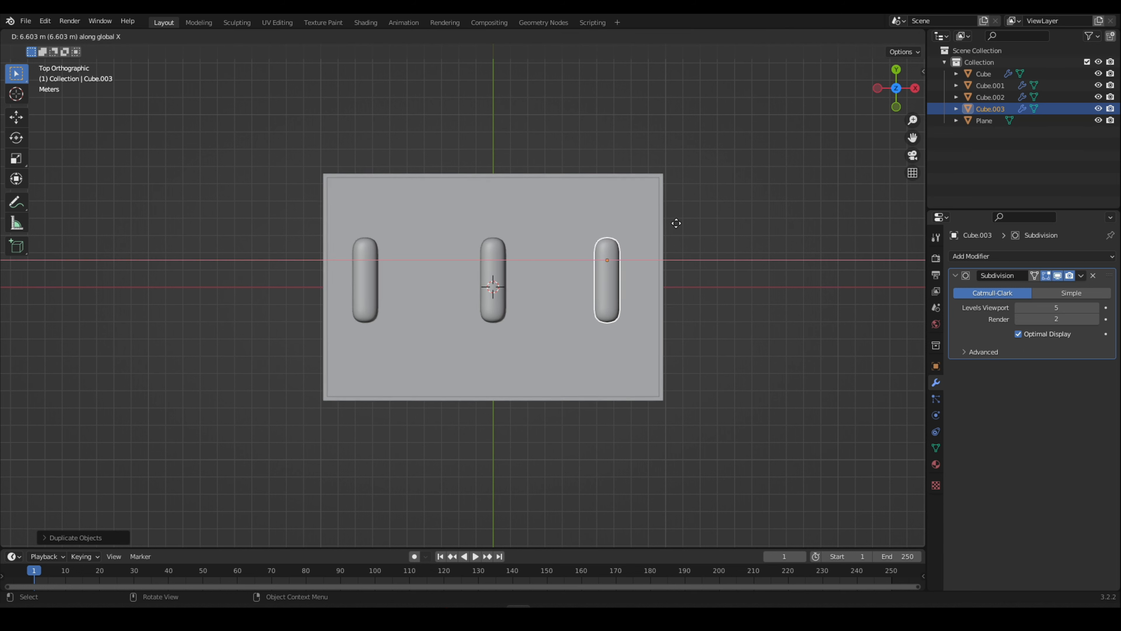
{"action": "left_click", "coordinate": [677, 222]}
{"action": "middle_click_drag", "start_coordinate": [678, 221], "coordinate": [537, 100]}
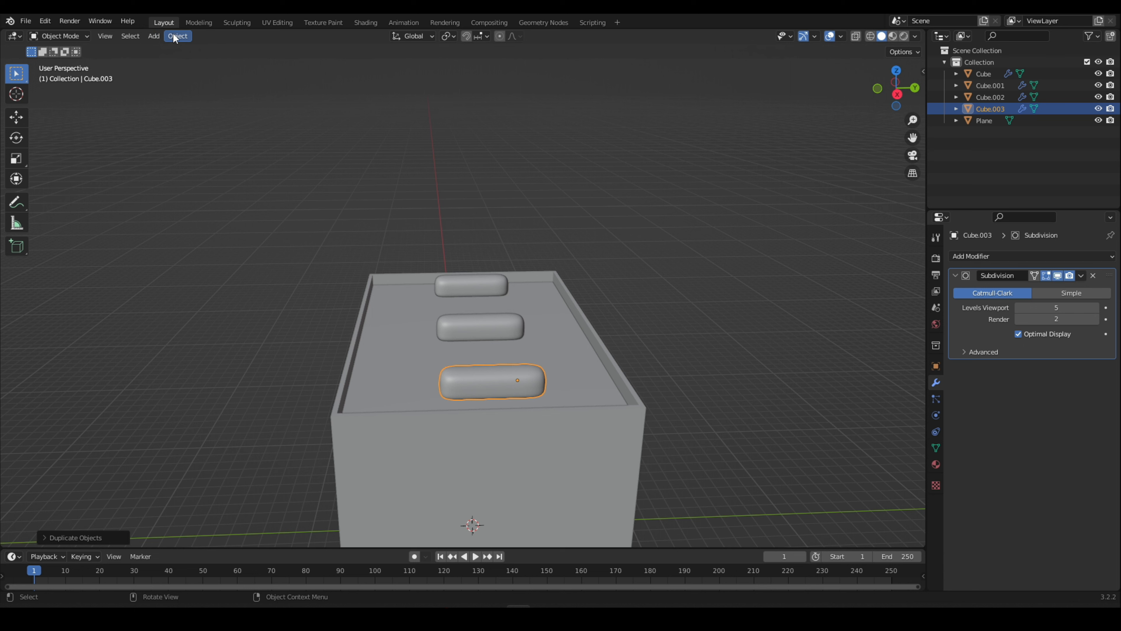
{"action": "scroll", "coordinate": [544, 321], "scroll_direction": "up", "scroll_amount": 1}
{"action": "mouse_move", "coordinate": [544, 322]}
{"action": "middle_mouse_down"}
{"action": "mouse_move", "coordinate": [549, 290]}
{"action": "mouse_move", "coordinate": [534, 330]}
{"action": "middle_mouse_up"}
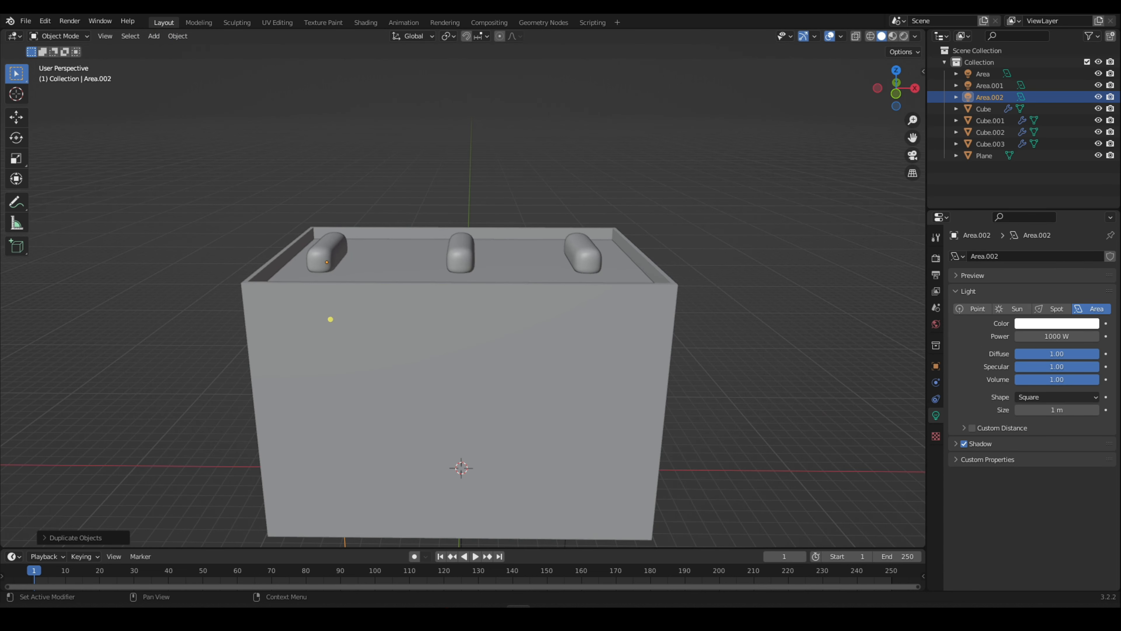